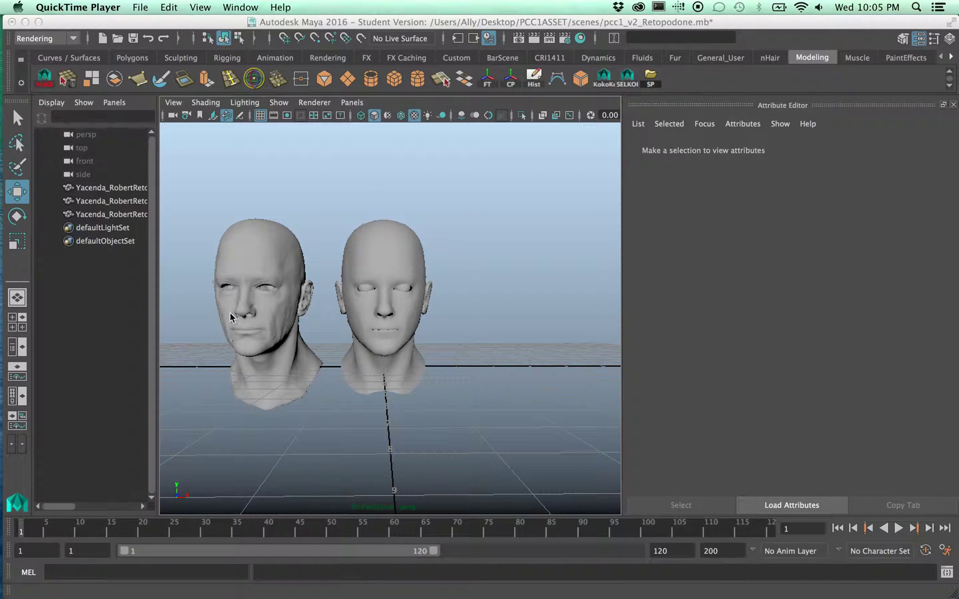
Inspect the wireframe of the low-resolution retopologized head around the face, ear and neck
{"action": "left_click_drag", "start_coordinate": [364, 271], "coordinate": [353, 274], "text": "alt"}
{"action": "left_click", "coordinate": [355, 276]}
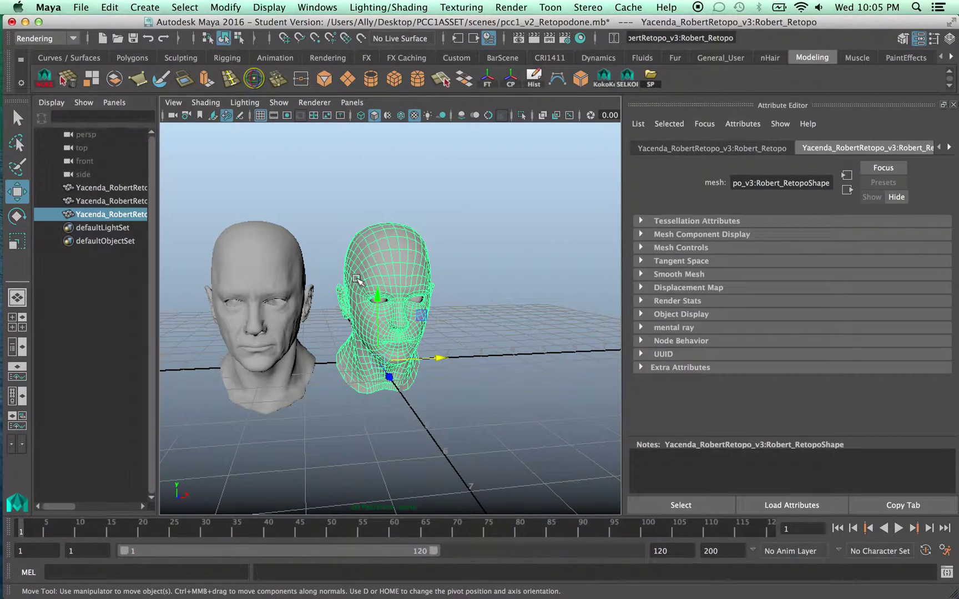
{"action": "left_click", "coordinate": [466, 273]}
{"action": "scroll", "coordinate": [402, 327], "scroll_direction": "up", "scroll_amount": 5}
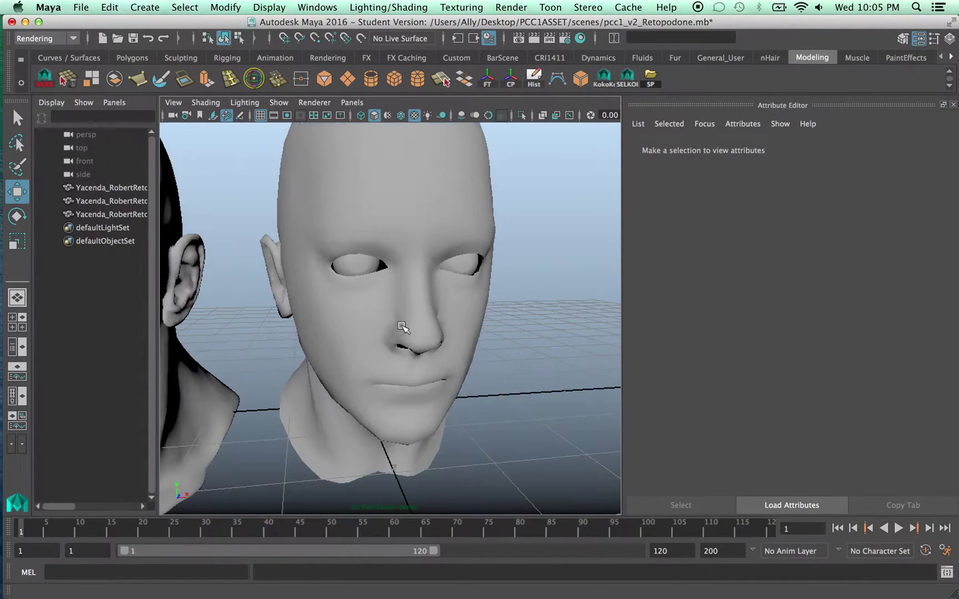
{"action": "left_click_drag", "start_coordinate": [402, 327], "coordinate": [435, 285], "text": "alt"}
{"action": "left_click", "coordinate": [345, 298]}
{"action": "left_click", "coordinate": [454, 331]}
{"action": "left_click_drag", "start_coordinate": [454, 331], "coordinate": [496, 293], "text": "alt"}
{"action": "right_click_drag", "start_coordinate": [497, 293], "coordinate": [356, 218], "text": "alt"}
{"action": "left_click", "coordinate": [355, 221]}
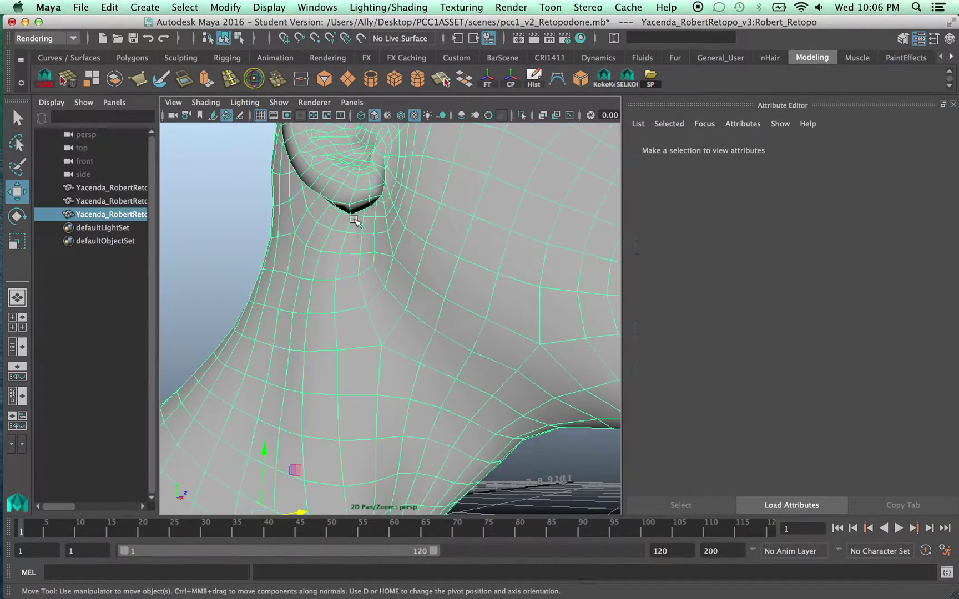
{"action": "key", "text": "backslash"}
{"action": "left_click", "coordinate": [474, 271]}
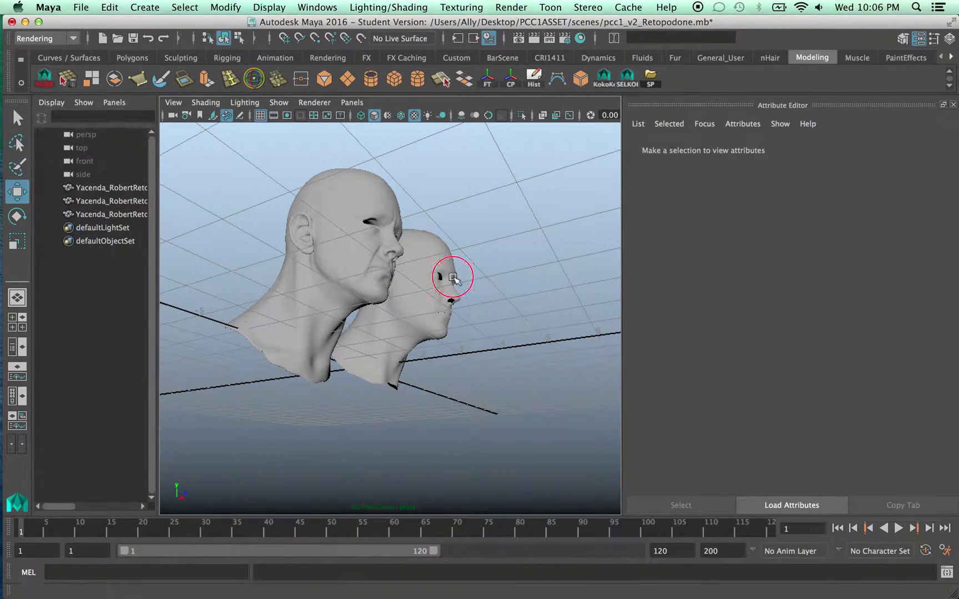
Compare the retopologized head with the high-resolution head side by side, checking the retopologized mesh's edge flow
{"action": "left_click_drag", "start_coordinate": [450, 274], "coordinate": [250, 295], "text": "alt"}
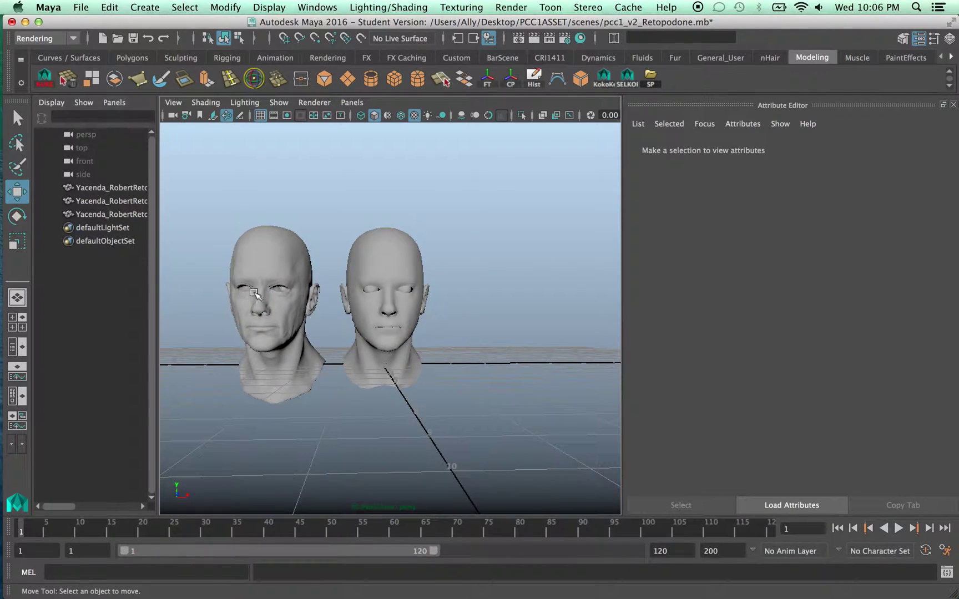
{"action": "left_click", "coordinate": [370, 314]}
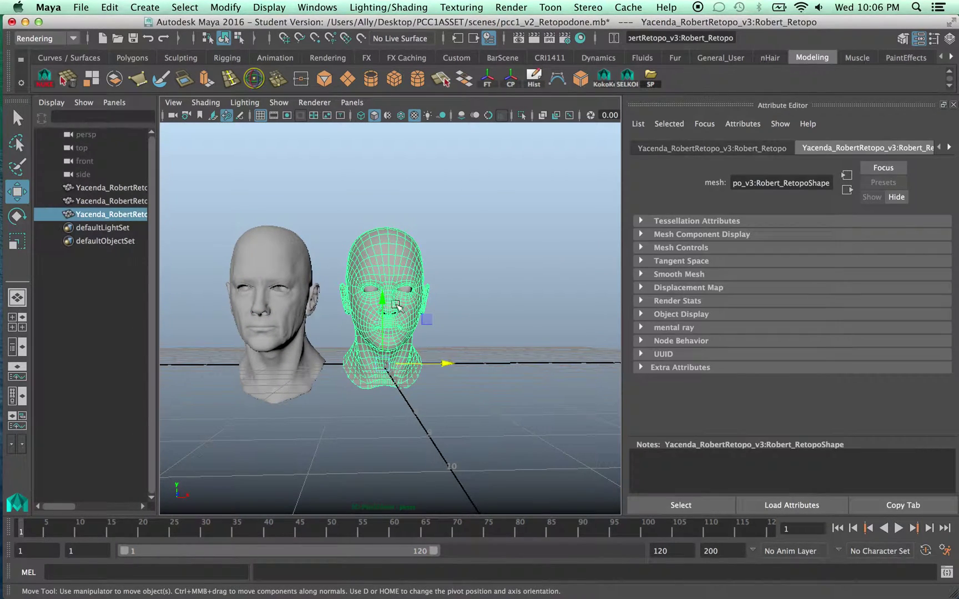
{"action": "left_click", "coordinate": [454, 356]}
{"action": "mouse_move", "coordinate": [455, 370]}
{"action": "left_mouse_down", "text": "alt"}
{"action": "mouse_move", "coordinate": [331, 410]}
{"action": "mouse_move", "coordinate": [467, 350]}
{"action": "mouse_move", "coordinate": [448, 381]}
{"action": "mouse_move", "coordinate": [440, 363]}
{"action": "mouse_move", "coordinate": [459, 364]}
{"action": "left_mouse_up", "text": "alt"}
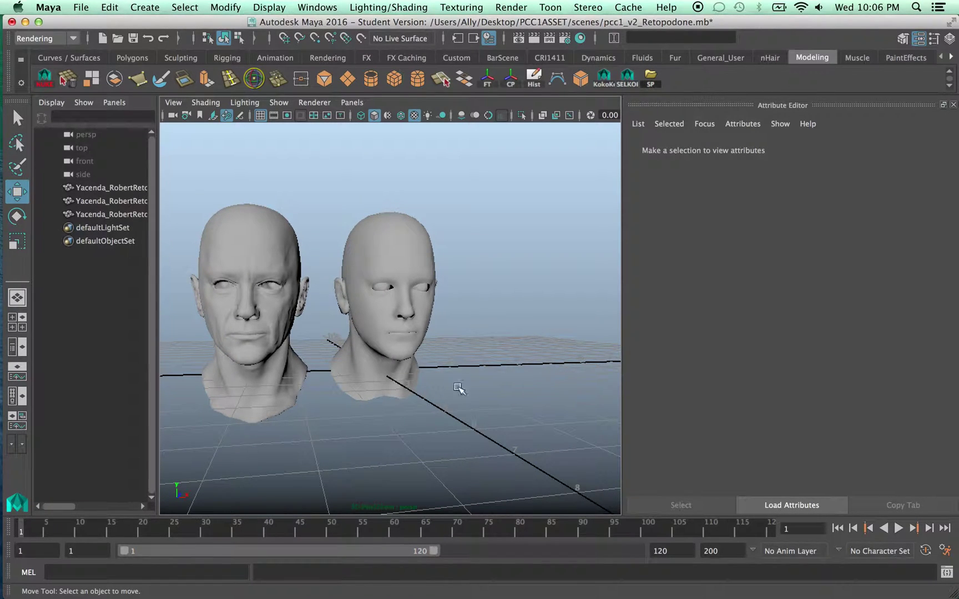
{"action": "left_click", "coordinate": [388, 244]}
{"action": "left_click", "coordinate": [458, 288]}
{"action": "left_click", "coordinate": [366, 251]}
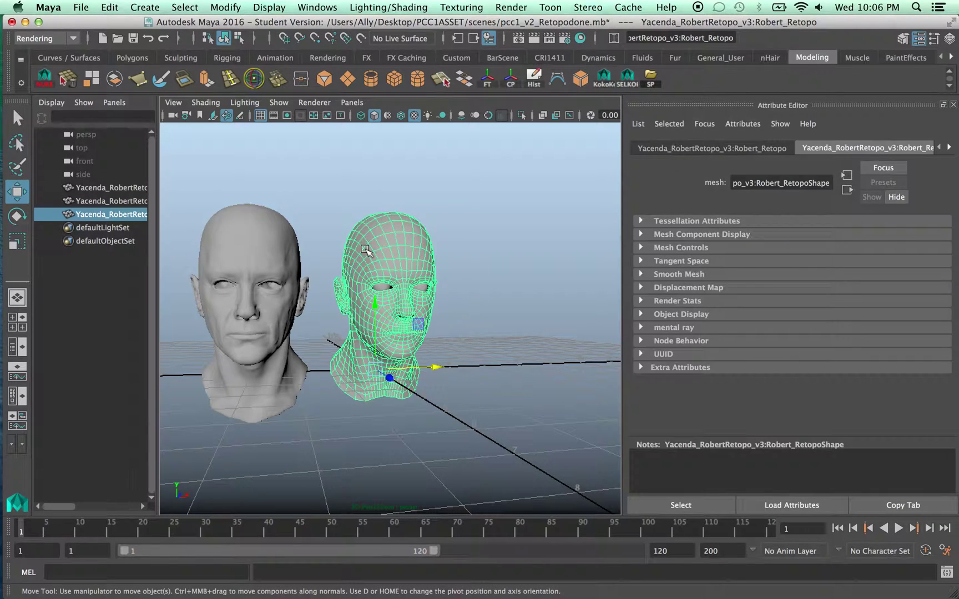
{"action": "left_click", "coordinate": [328, 209]}
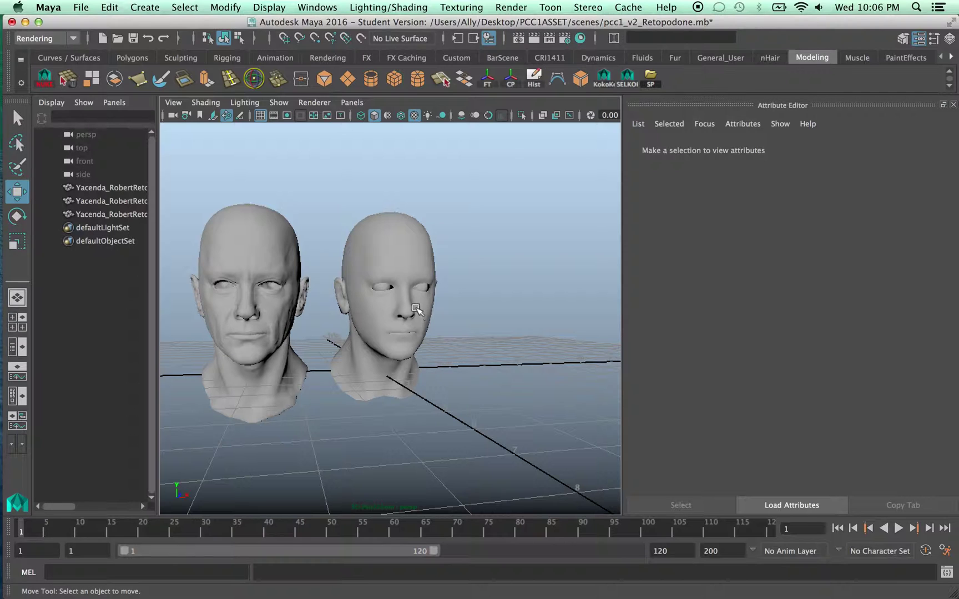
{"action": "scroll", "coordinate": [416, 308], "scroll_direction": "up", "scroll_amount": 3}
{"action": "mouse_move", "coordinate": [416, 302]}
{"action": "left_mouse_down", "text": "alt"}
{"action": "mouse_move", "coordinate": [400, 277]}
{"action": "mouse_move", "coordinate": [284, 304]}
{"action": "mouse_move", "coordinate": [390, 302]}
{"action": "mouse_move", "coordinate": [317, 291]}
{"action": "mouse_move", "coordinate": [369, 289]}
{"action": "mouse_move", "coordinate": [401, 245]}
{"action": "mouse_move", "coordinate": [387, 274]}
{"action": "mouse_move", "coordinate": [394, 301]}
{"action": "mouse_move", "coordinate": [381, 244]}
{"action": "mouse_move", "coordinate": [439, 293]}
{"action": "mouse_move", "coordinate": [433, 302]}
{"action": "left_mouse_up", "text": "alt"}
{"action": "scroll", "coordinate": [393, 300], "scroll_direction": "up", "scroll_amount": 4}
{"action": "scroll", "coordinate": [394, 300], "scroll_direction": "down", "scroll_amount": 2}
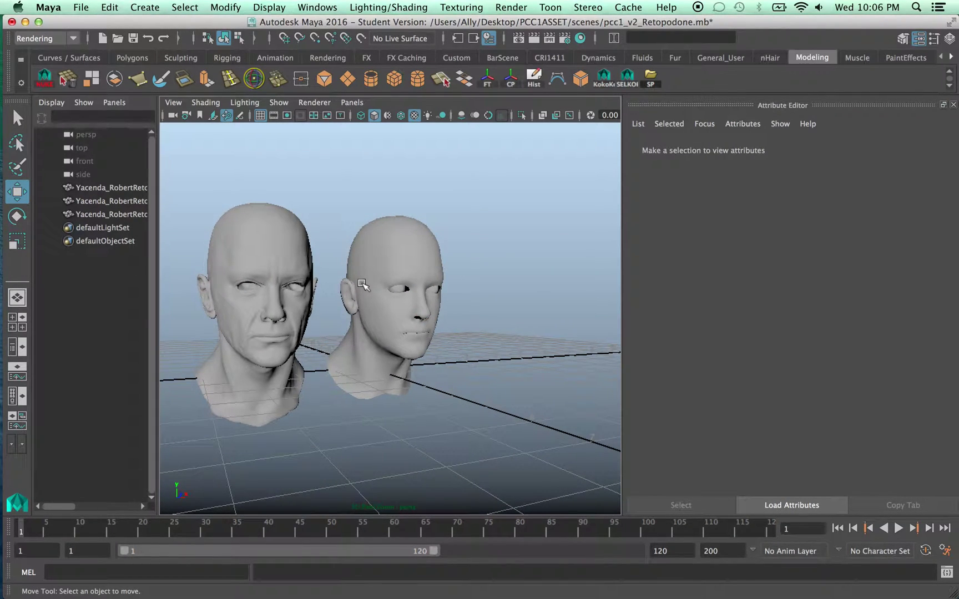
Frame the high-resolution head and examine its facial detail from front and three-quarter angles
{"action": "left_click", "coordinate": [266, 263]}
{"action": "key", "text": "f"}
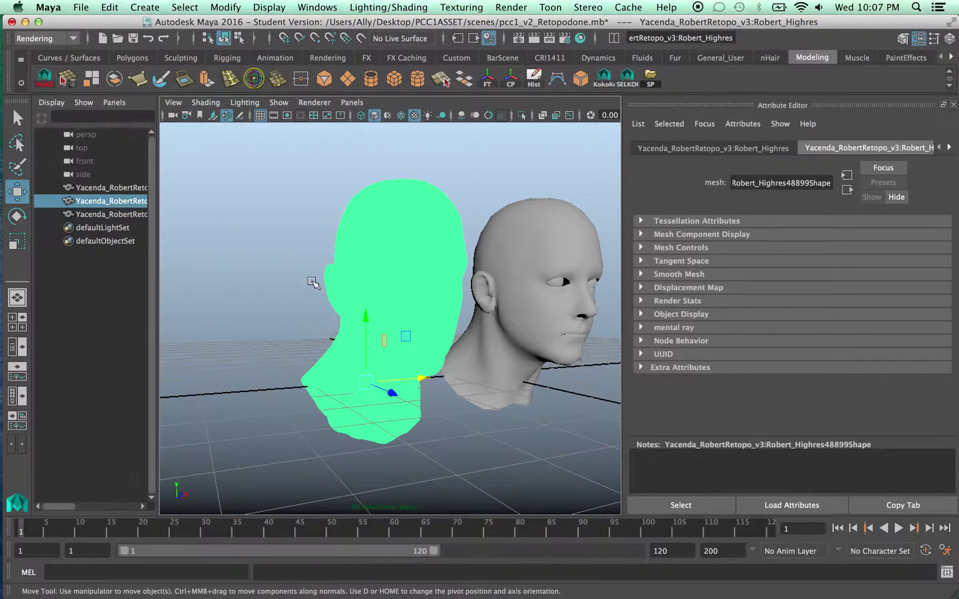
{"action": "left_click", "coordinate": [314, 283]}
{"action": "left_click_drag", "start_coordinate": [313, 282], "coordinate": [279, 280], "text": "alt"}
{"action": "scroll", "coordinate": [305, 302], "scroll_direction": "up", "scroll_amount": 5}
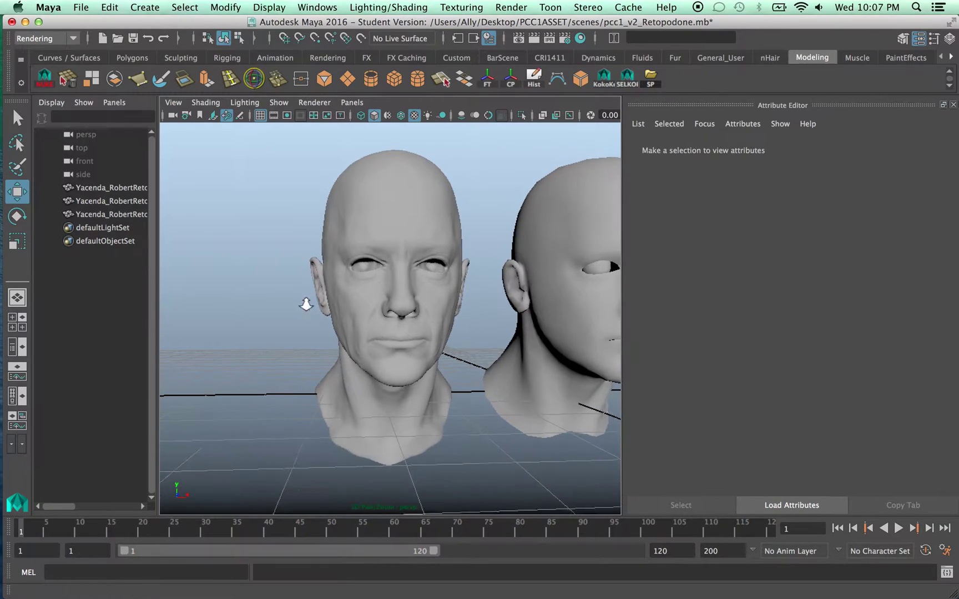
{"action": "mouse_move", "coordinate": [309, 303]}
{"action": "left_mouse_down", "text": "alt"}
{"action": "mouse_move", "coordinate": [365, 307]}
{"action": "mouse_move", "coordinate": [392, 295]}
{"action": "mouse_move", "coordinate": [347, 313]}
{"action": "mouse_move", "coordinate": [305, 306]}
{"action": "left_mouse_up", "text": "alt"}
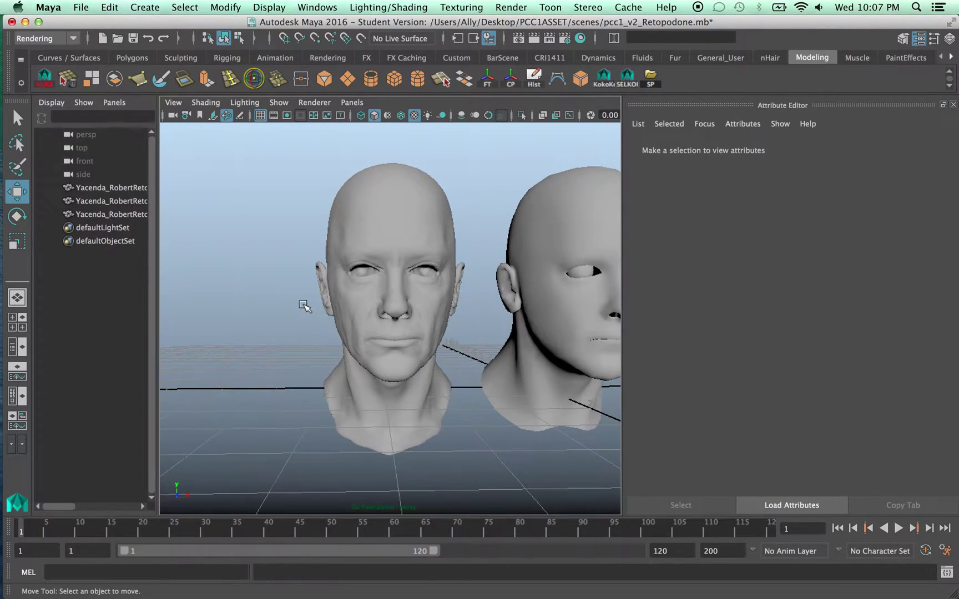
{"action": "left_click", "coordinate": [403, 257]}
{"action": "left_click_drag", "start_coordinate": [404, 255], "coordinate": [503, 255], "text": "alt"}
{"action": "left_click", "coordinate": [479, 256]}
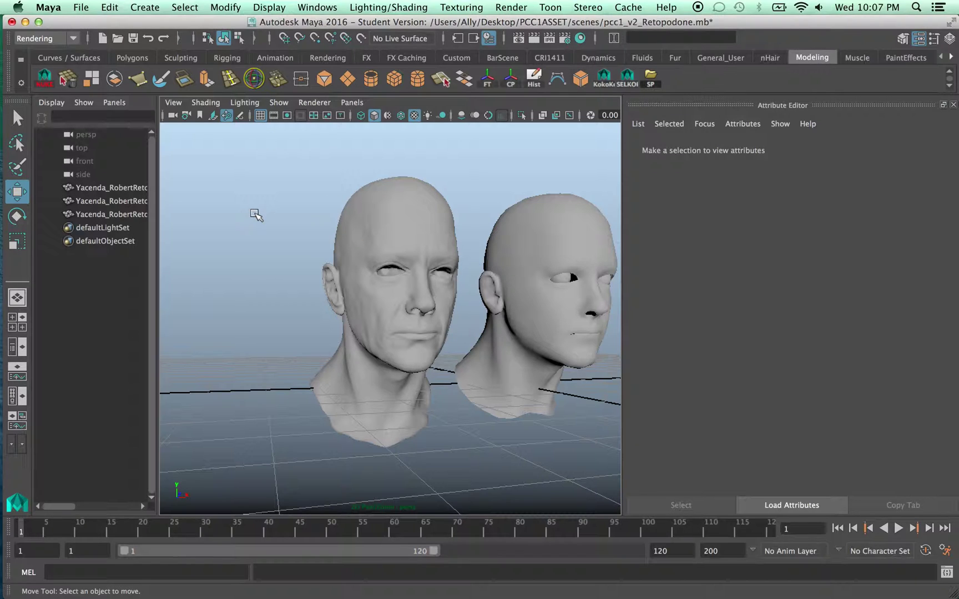
{"action": "left_click_drag", "start_coordinate": [311, 238], "coordinate": [331, 274], "text": "alt"}
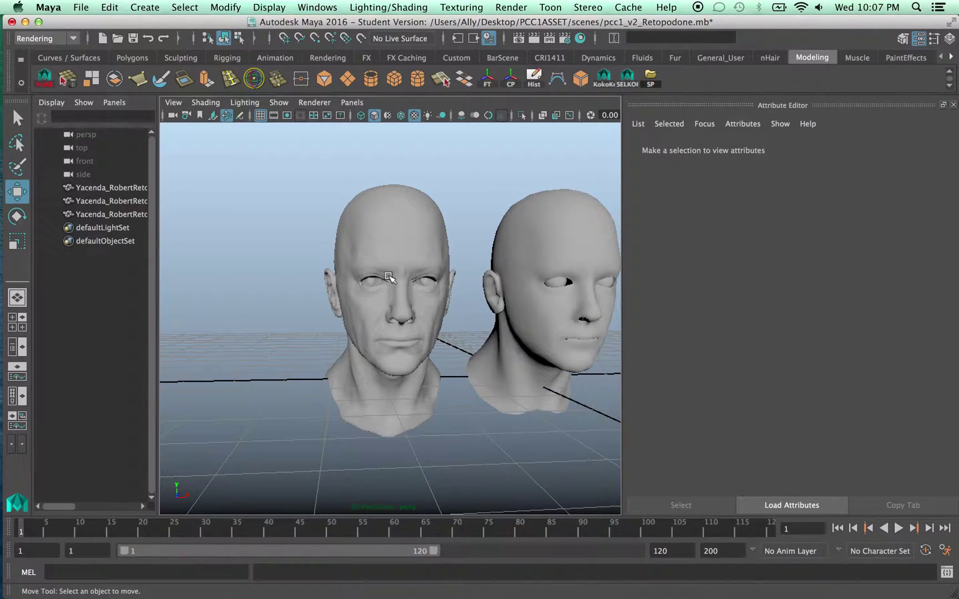
{"action": "scroll", "coordinate": [446, 269], "scroll_direction": "up", "scroll_amount": 5}
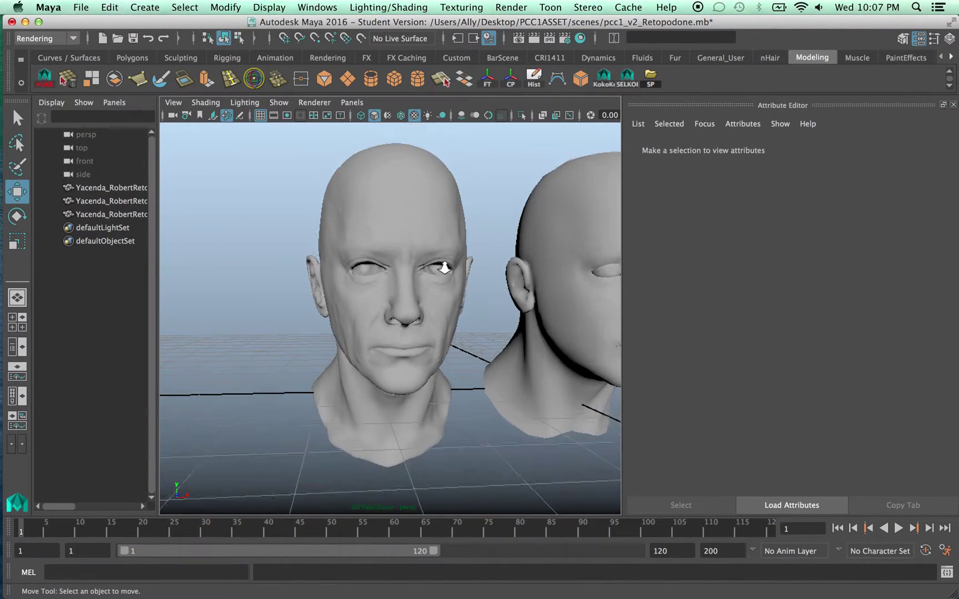
{"action": "scroll", "coordinate": [446, 269], "scroll_direction": "down", "scroll_amount": 6}
{"action": "left_click_drag", "start_coordinate": [362, 268], "coordinate": [337, 283], "text": "alt"}
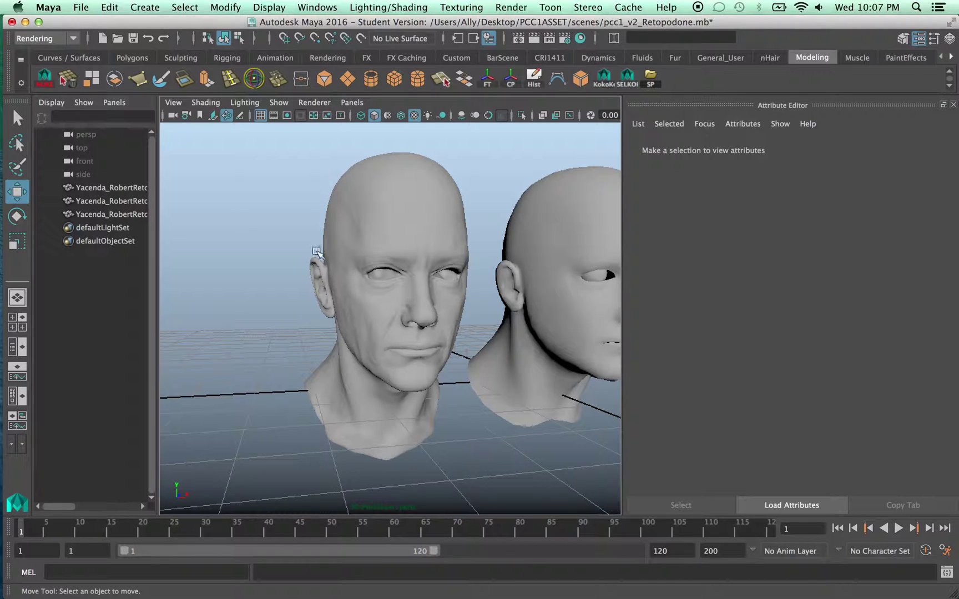
{"action": "right_click_drag", "start_coordinate": [317, 253], "coordinate": [305, 290], "text": "alt"}
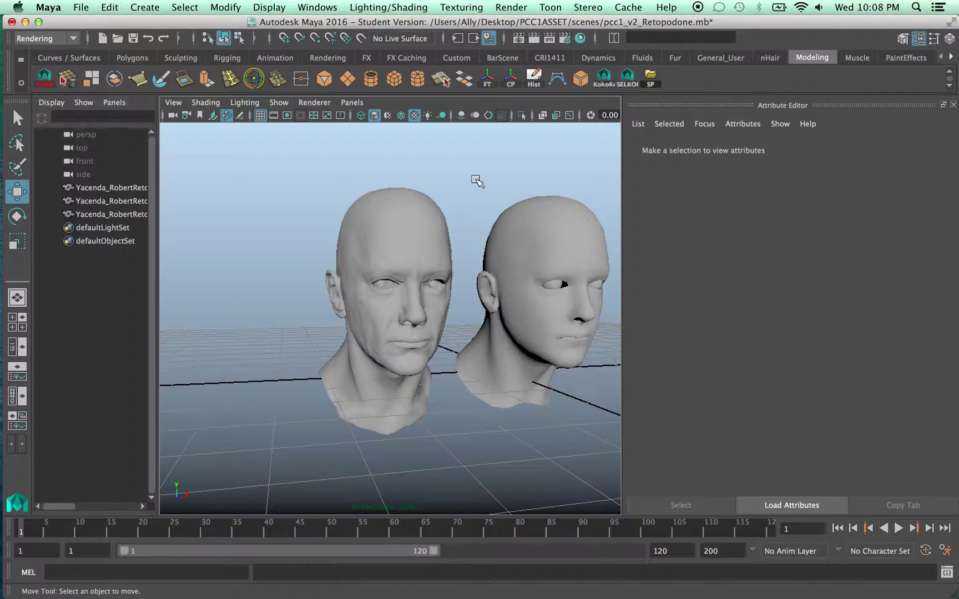
{"action": "mouse_move", "coordinate": [473, 177]}
{"action": "left_mouse_down", "text": "alt"}
{"action": "mouse_move", "coordinate": [429, 186]}
{"action": "mouse_move", "coordinate": [459, 174]}
{"action": "mouse_move", "coordinate": [559, 182]}
{"action": "mouse_move", "coordinate": [498, 221]}
{"action": "mouse_move", "coordinate": [461, 176]}
{"action": "left_mouse_up", "text": "alt"}
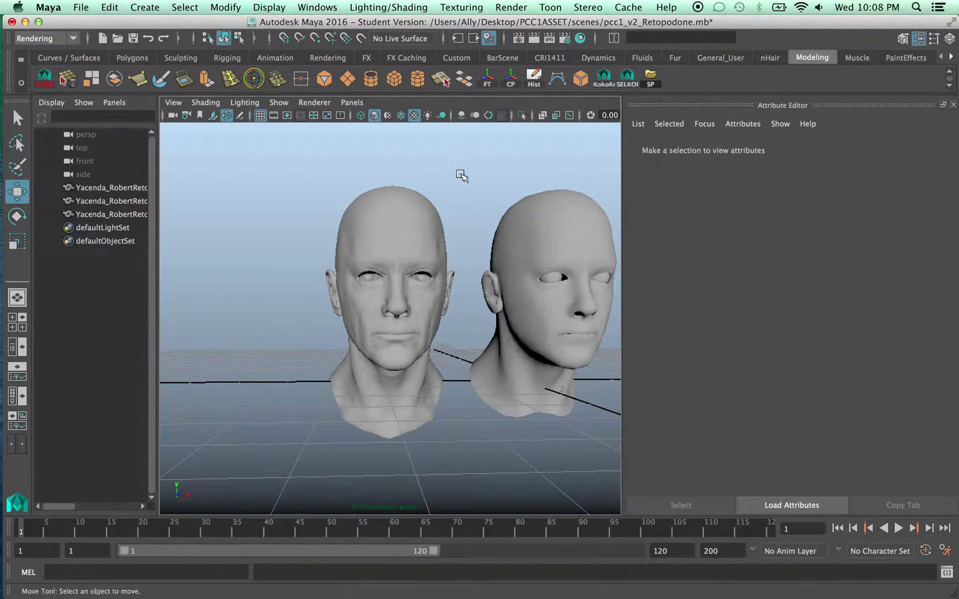
{"action": "mouse_move", "coordinate": [381, 283]}
{"action": "left_mouse_down", "text": "alt"}
{"action": "mouse_move", "coordinate": [439, 314]}
{"action": "mouse_move", "coordinate": [473, 307]}
{"action": "mouse_move", "coordinate": [413, 218]}
{"action": "mouse_move", "coordinate": [388, 269]}
{"action": "left_mouse_up", "text": "alt"}
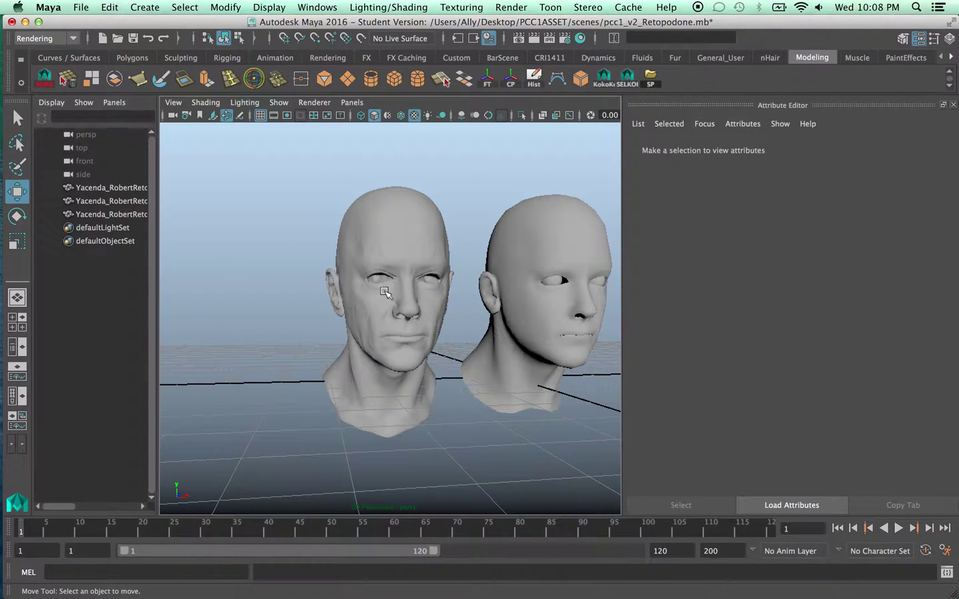
{"action": "right_click_drag", "start_coordinate": [387, 270], "coordinate": [391, 271], "text": "alt"}
{"action": "mouse_move", "coordinate": [391, 271]}
{"action": "left_mouse_down", "text": "alt"}
{"action": "mouse_move", "coordinate": [360, 274]}
{"action": "mouse_move", "coordinate": [393, 272]}
{"action": "left_mouse_up", "text": "alt"}
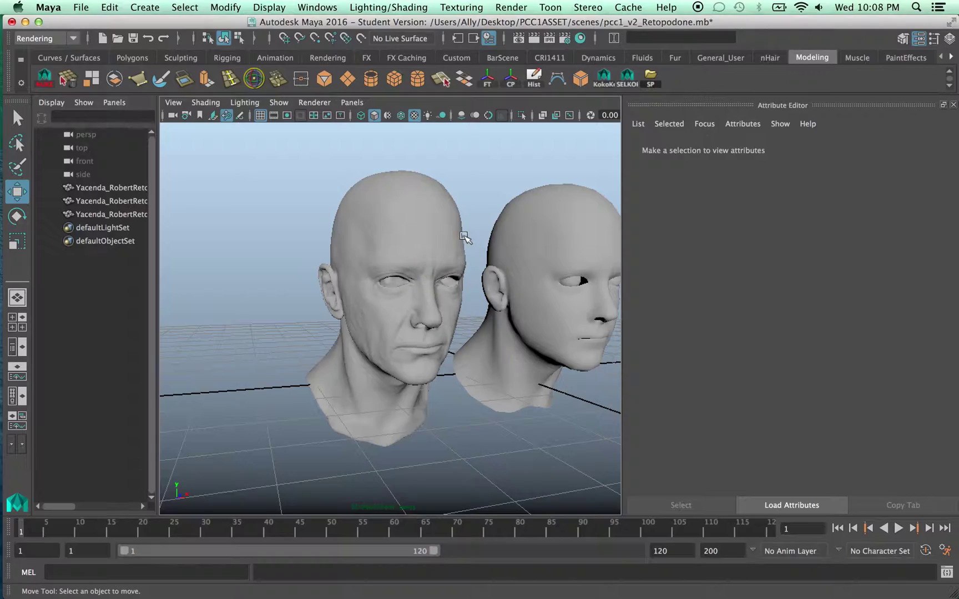
Launch ZBrush, reposition its window to fit the screen and hide the LightBox browser
{"action": "left_click", "coordinate": [15, 104]}
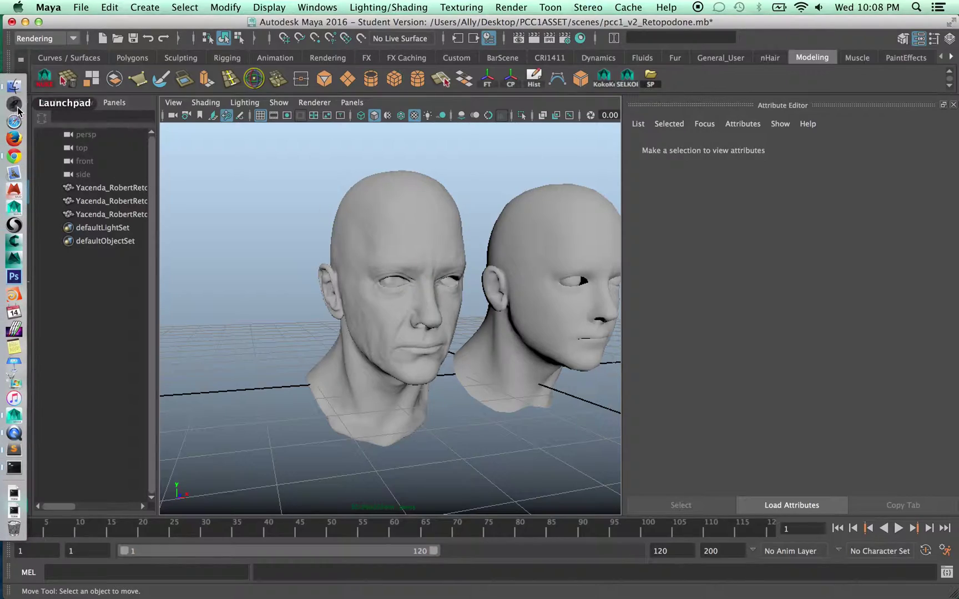
{"action": "scroll", "coordinate": [353, 117], "scroll_direction": "right", "scroll_amount": 2}
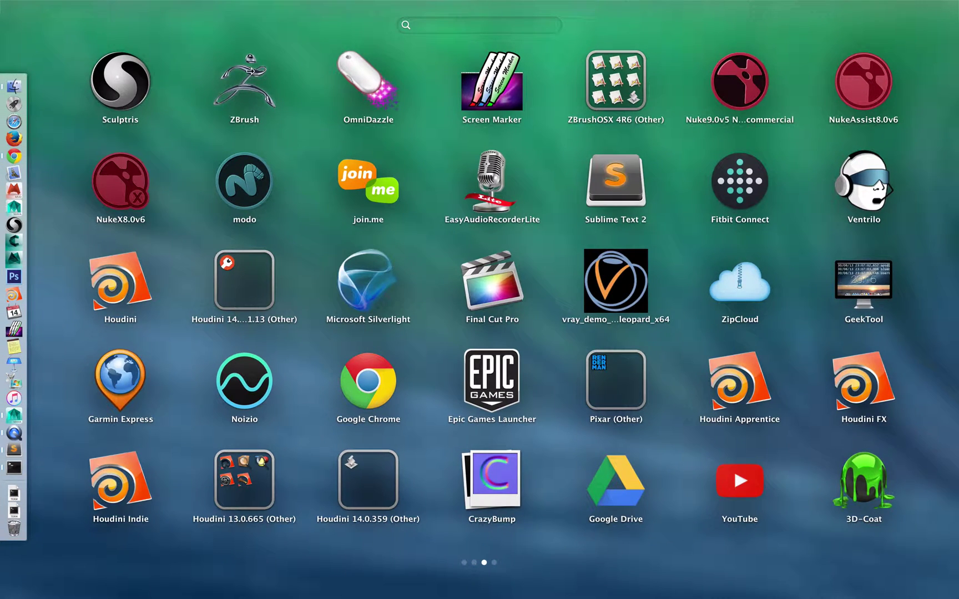
{"action": "left_click", "coordinate": [249, 78]}
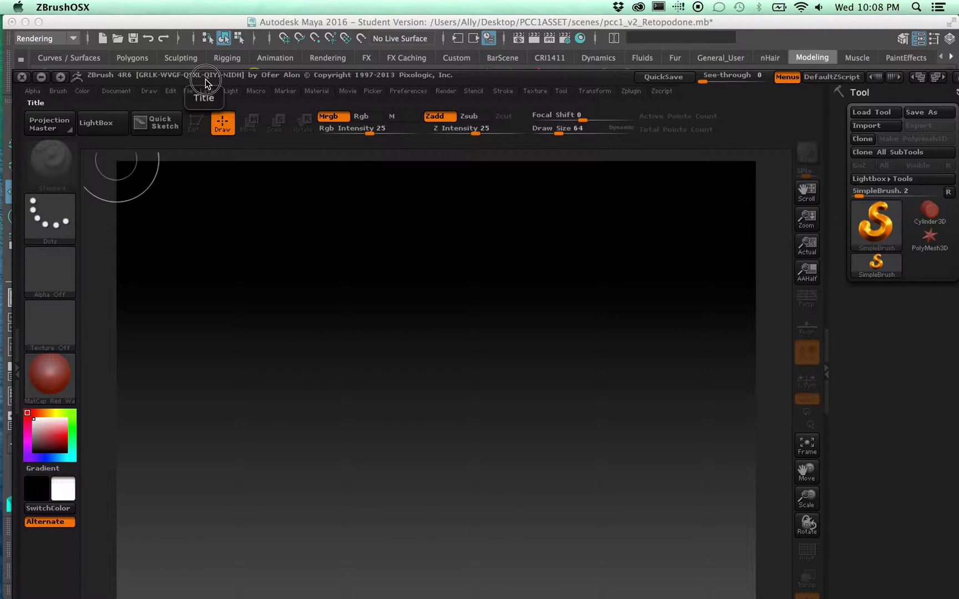
{"action": "left_click_drag", "start_coordinate": [206, 79], "coordinate": [220, 27]}
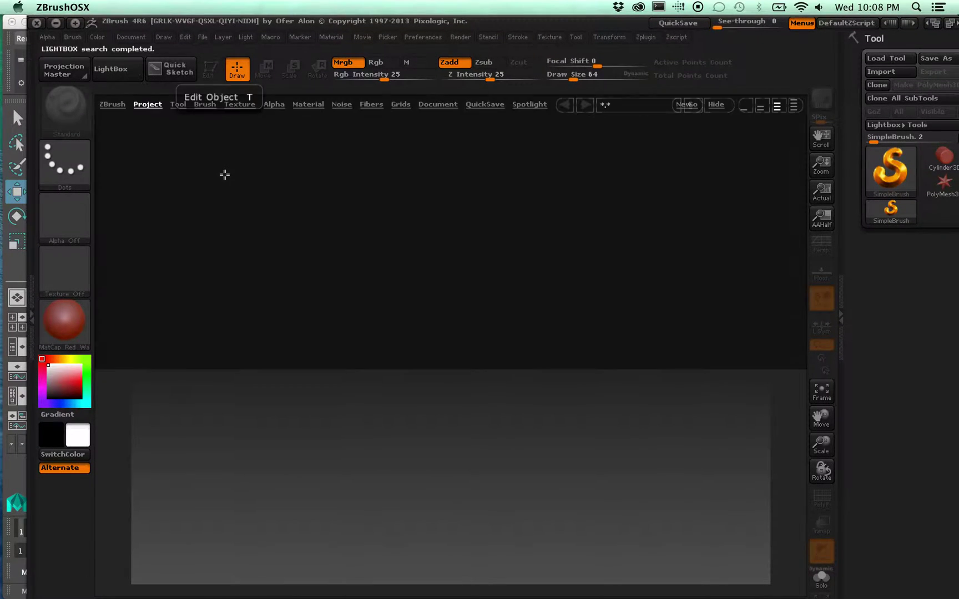
{"action": "left_click", "coordinate": [127, 70]}
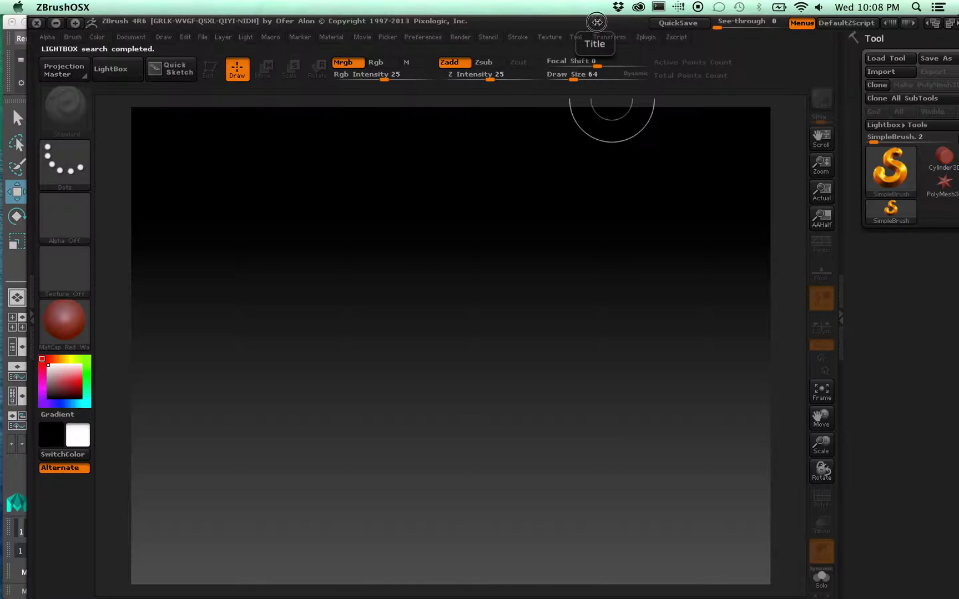
{"action": "left_click_drag", "start_coordinate": [597, 22], "coordinate": [568, 21]}
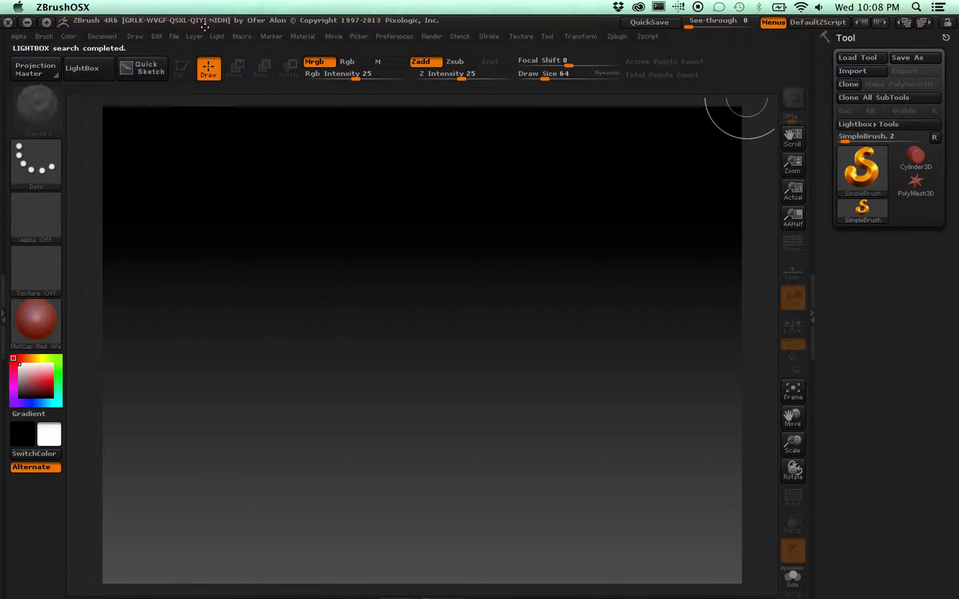
Try to open the project Roberttouchup.ZPR from the PCC-1 folder on the external drive
{"action": "left_click", "coordinate": [173, 36]}
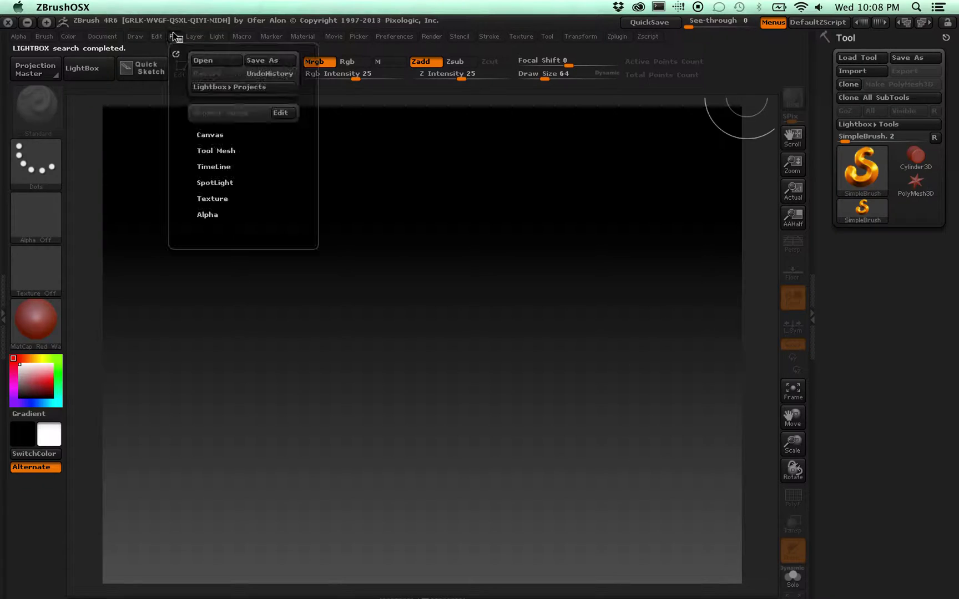
{"action": "left_click", "coordinate": [219, 59]}
{"action": "scroll", "coordinate": [285, 342], "scroll_direction": "down", "scroll_amount": 5}
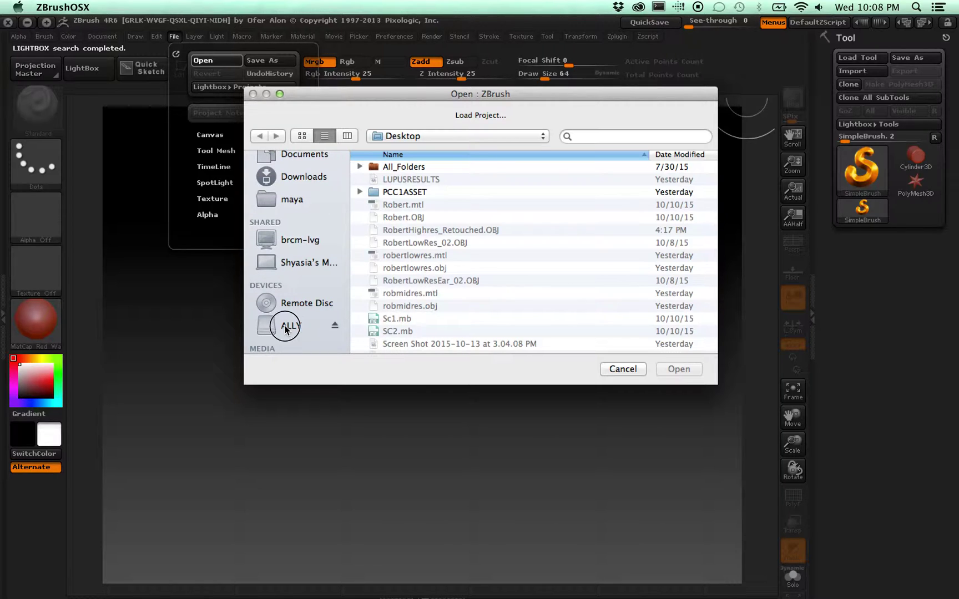
{"action": "left_click", "coordinate": [285, 328]}
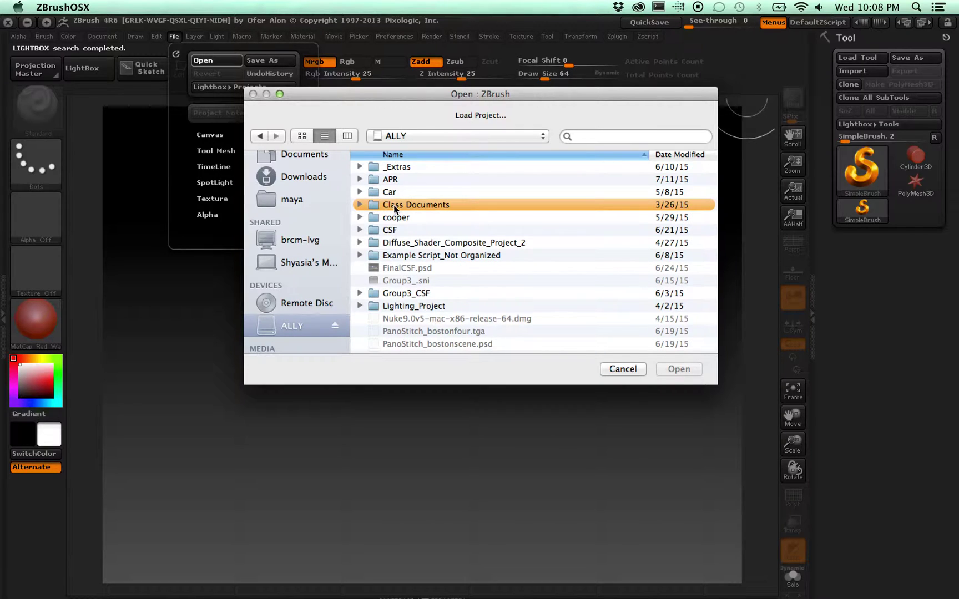
{"action": "scroll", "coordinate": [405, 268], "scroll_direction": "down", "scroll_amount": 5}
{"action": "left_click", "coordinate": [402, 282]}
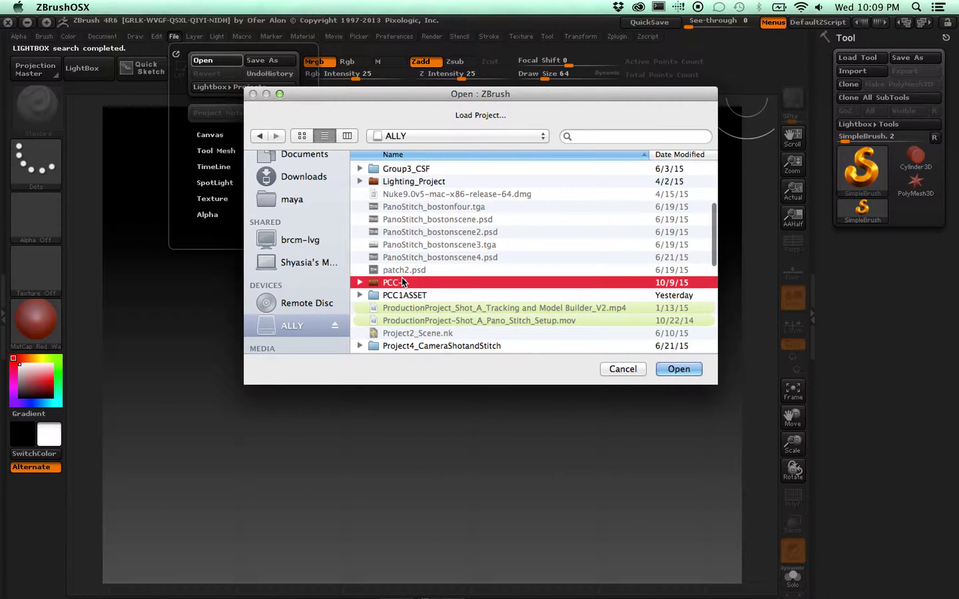
{"action": "double_click", "coordinate": [401, 281]}
{"action": "scroll", "coordinate": [410, 260], "scroll_direction": "down", "scroll_amount": 3}
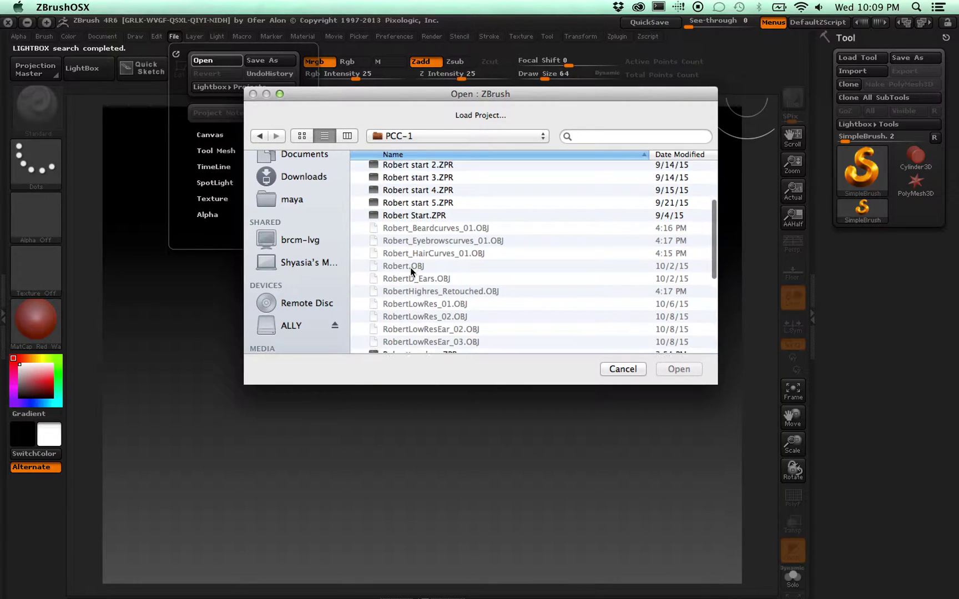
{"action": "scroll", "coordinate": [411, 271], "scroll_direction": "down", "scroll_amount": 5}
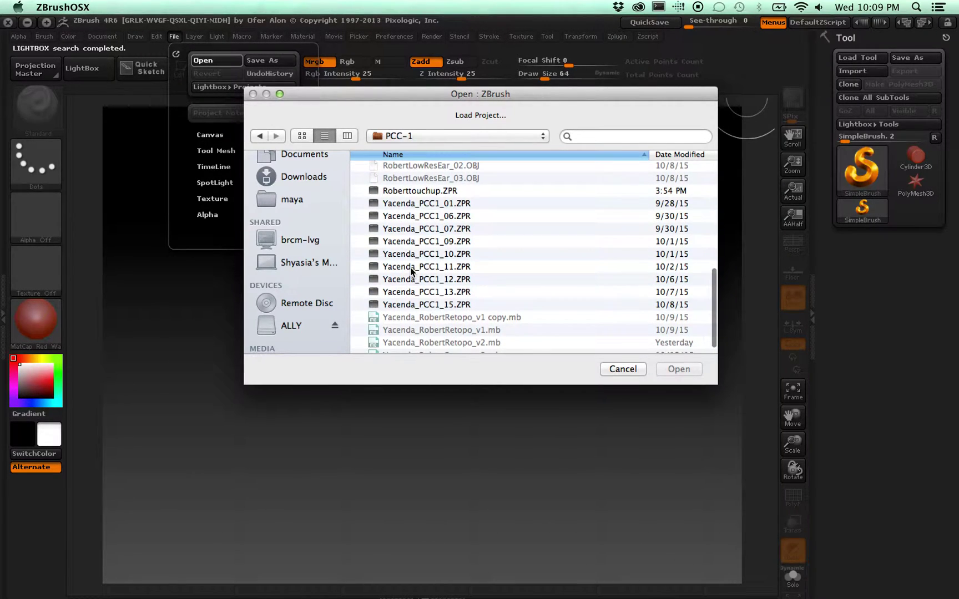
{"action": "left_click", "coordinate": [421, 191]}
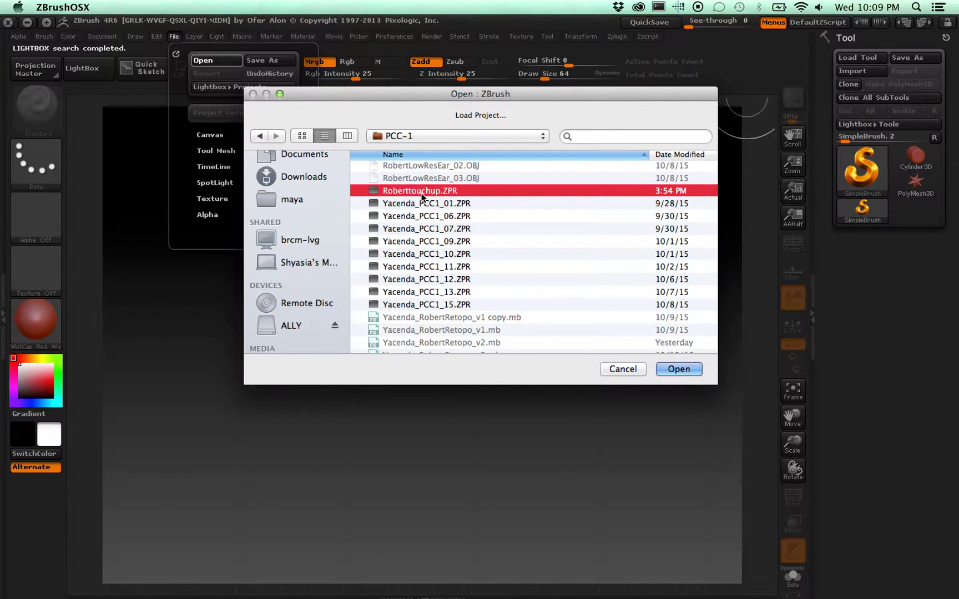
{"action": "left_click", "coordinate": [679, 370]}
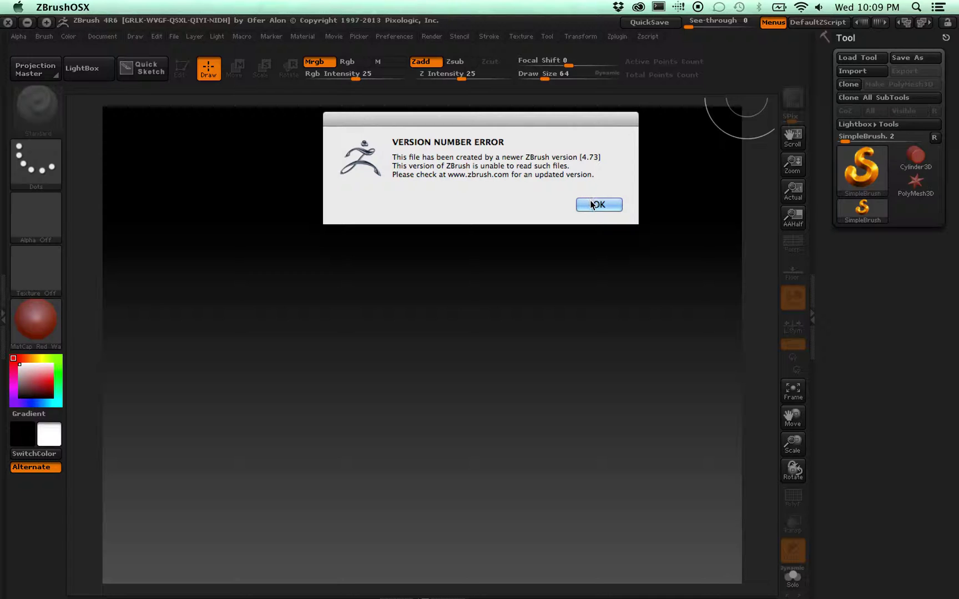
Dismiss the ZBrush version error and its crash report, and return to the two heads in Maya
{"action": "left_click", "coordinate": [592, 204]}
{"action": "left_click", "coordinate": [593, 200]}
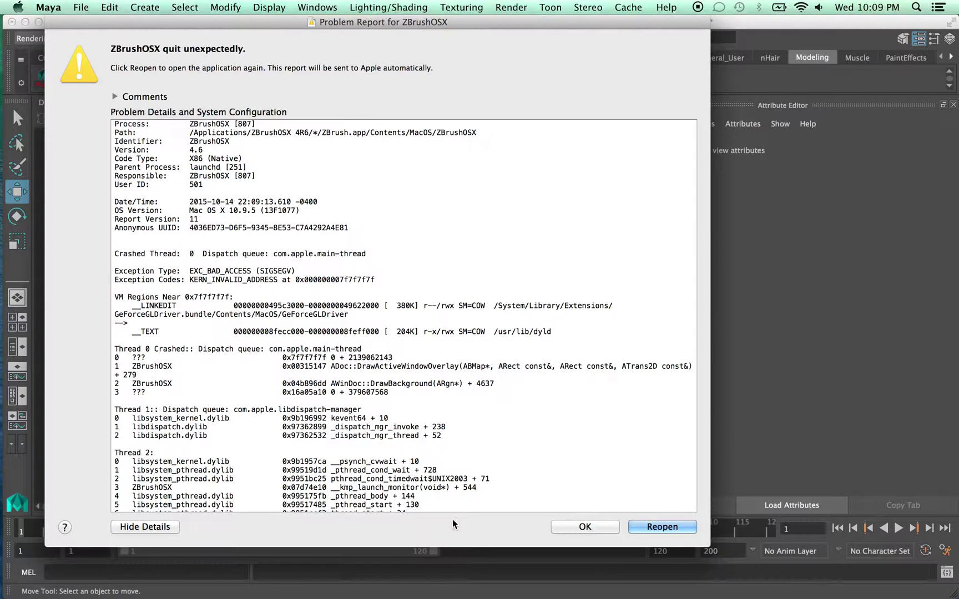
{"action": "left_click", "coordinate": [613, 527]}
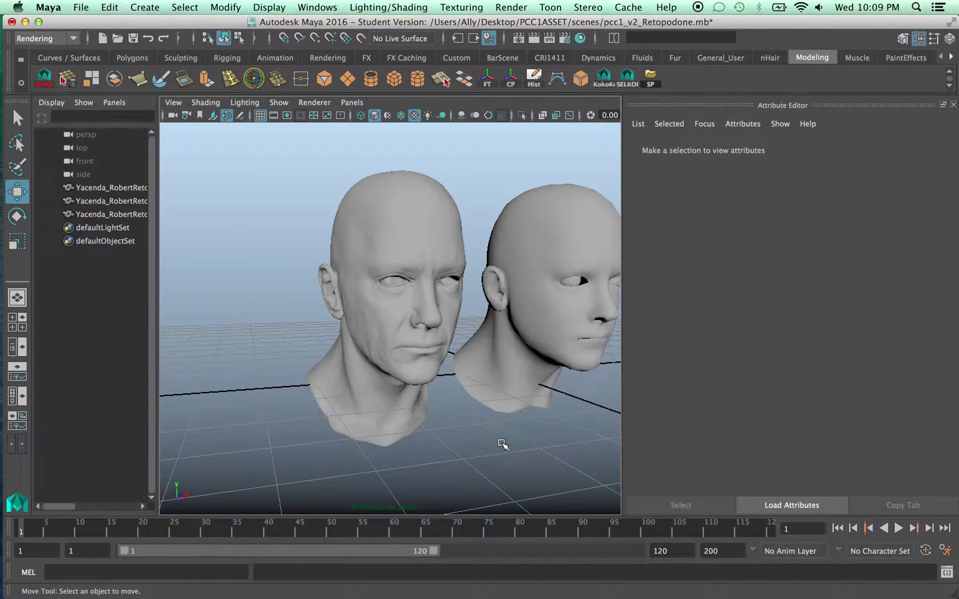
{"action": "left_click_drag", "start_coordinate": [502, 444], "coordinate": [481, 442], "text": "alt"}
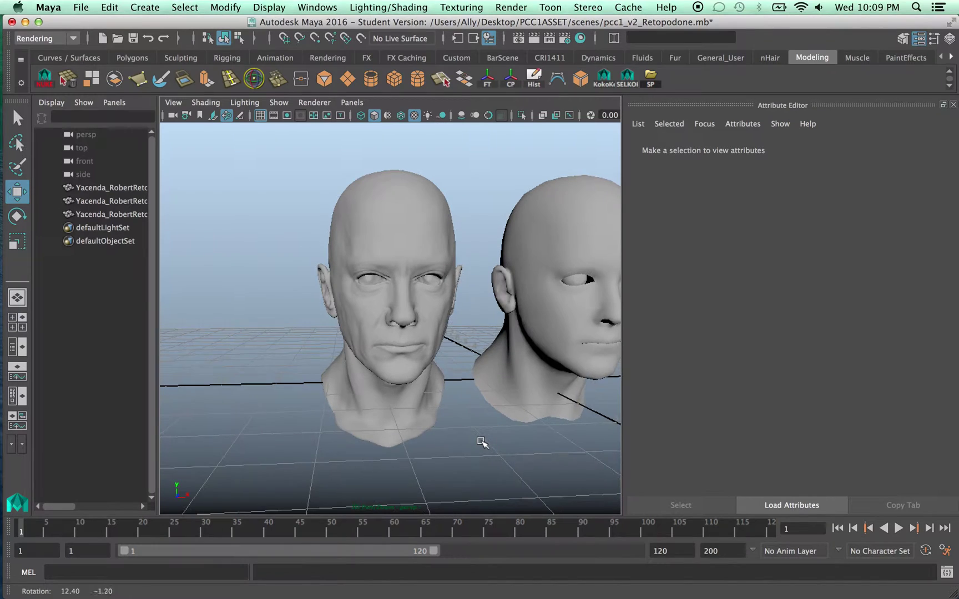
{"action": "left_click", "coordinate": [81, 7]}
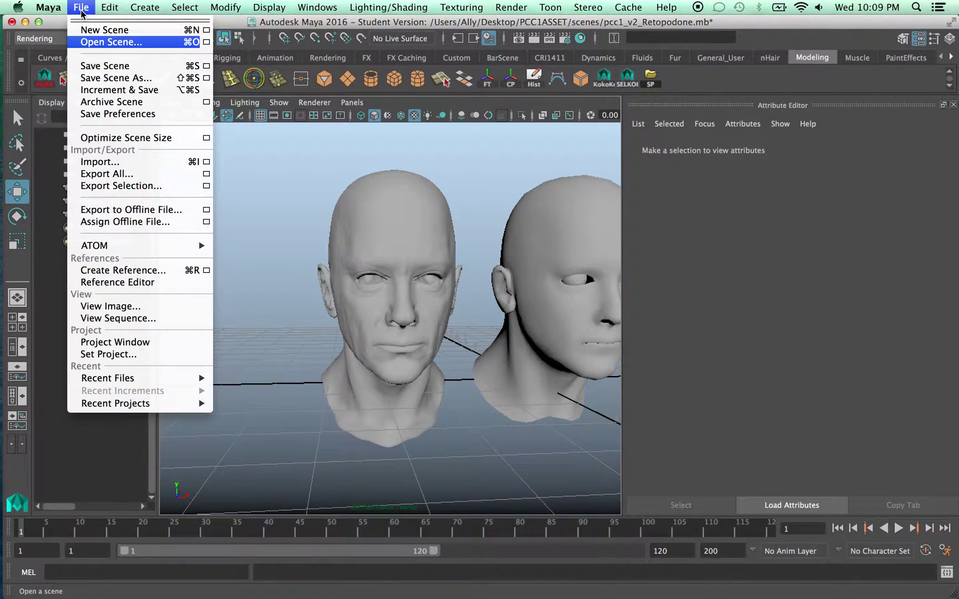
{"action": "left_click", "coordinate": [96, 43]}
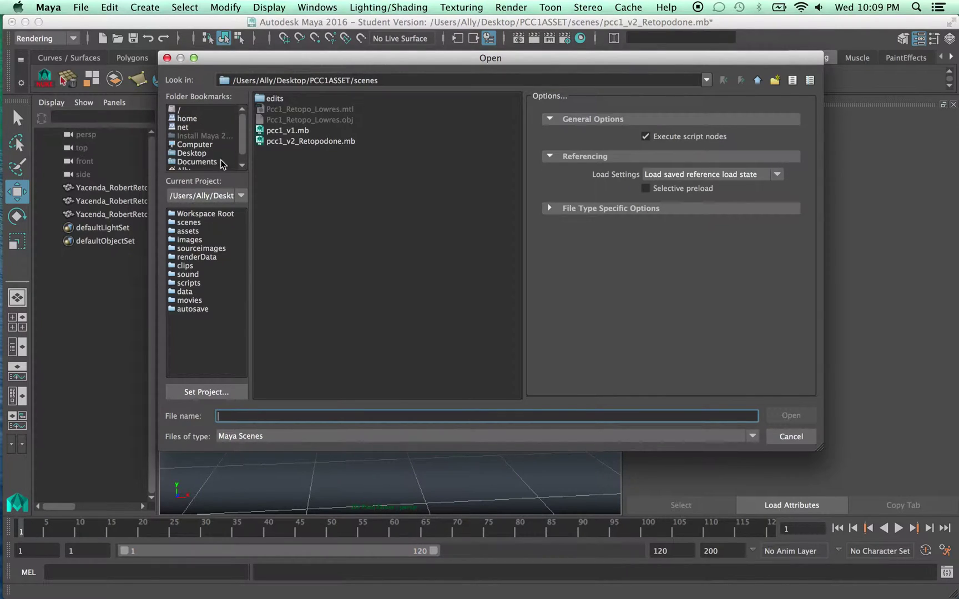
{"action": "scroll", "coordinate": [197, 129], "scroll_direction": "down", "scroll_amount": 1}
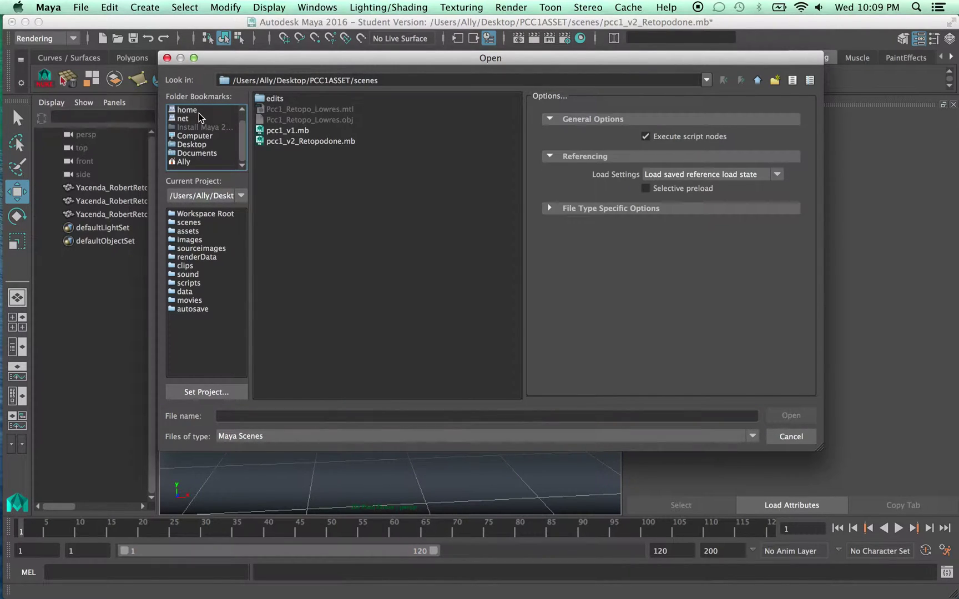
{"action": "left_click", "coordinate": [182, 162]}
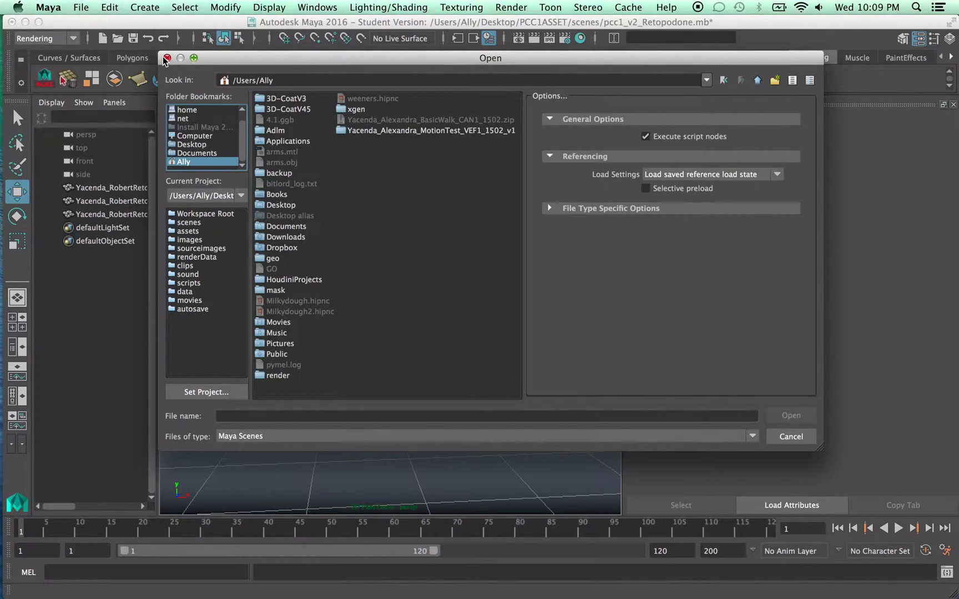
{"action": "left_click", "coordinate": [166, 58]}
Open Hair.ma from the PCC-1 folder on the external drive in Maya, without saving changes to the current scene
{"action": "left_click", "coordinate": [12, 85]}
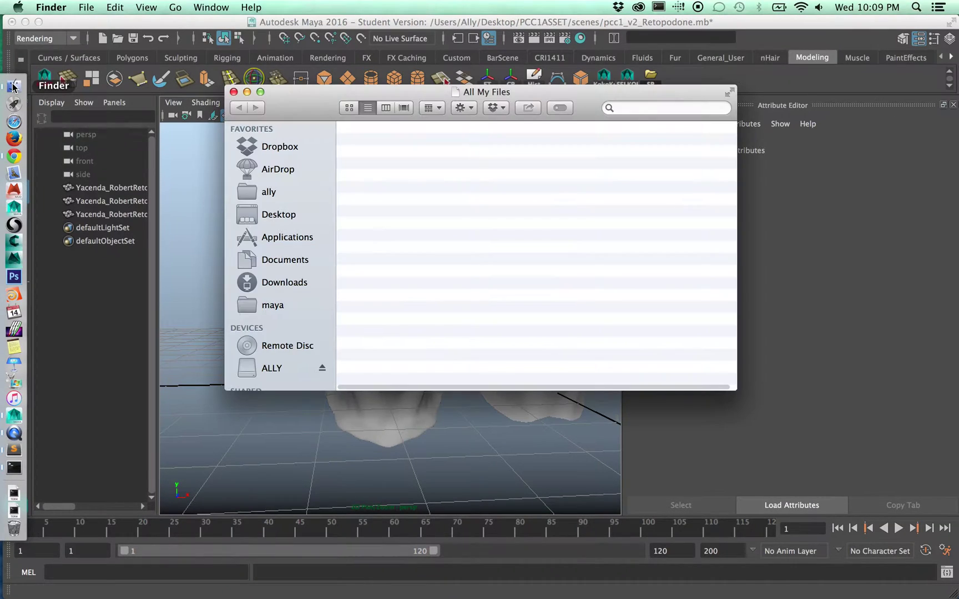
{"action": "left_click", "coordinate": [273, 368]}
{"action": "scroll", "coordinate": [385, 299], "scroll_direction": "down", "scroll_amount": 10}
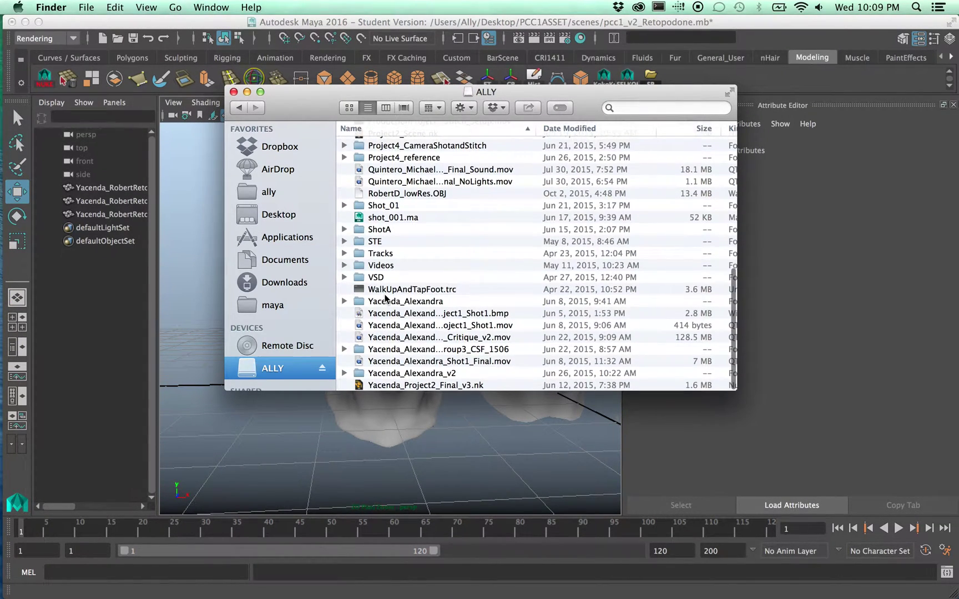
{"action": "scroll", "coordinate": [385, 299], "scroll_direction": "up", "scroll_amount": 8}
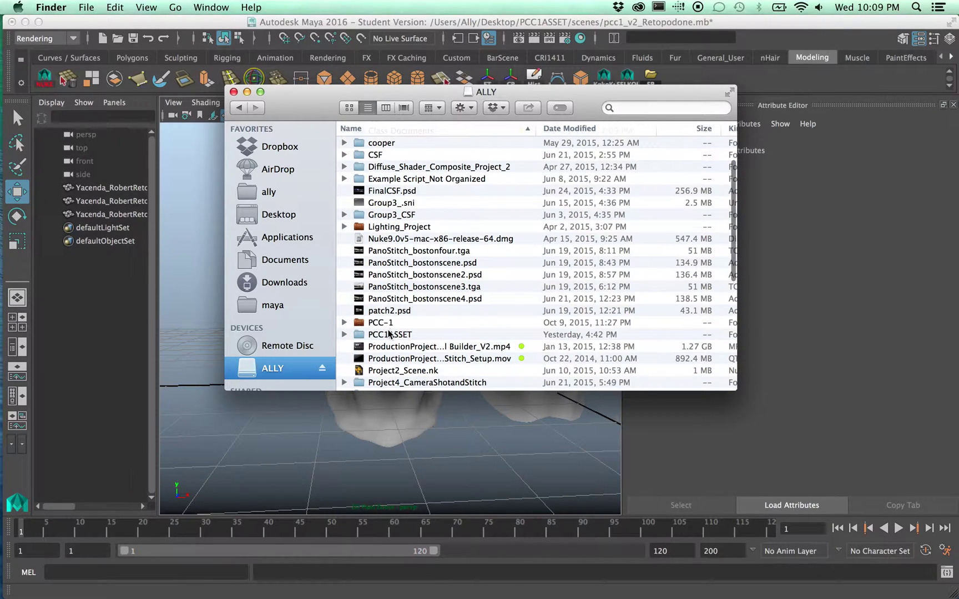
{"action": "double_click", "coordinate": [388, 322]}
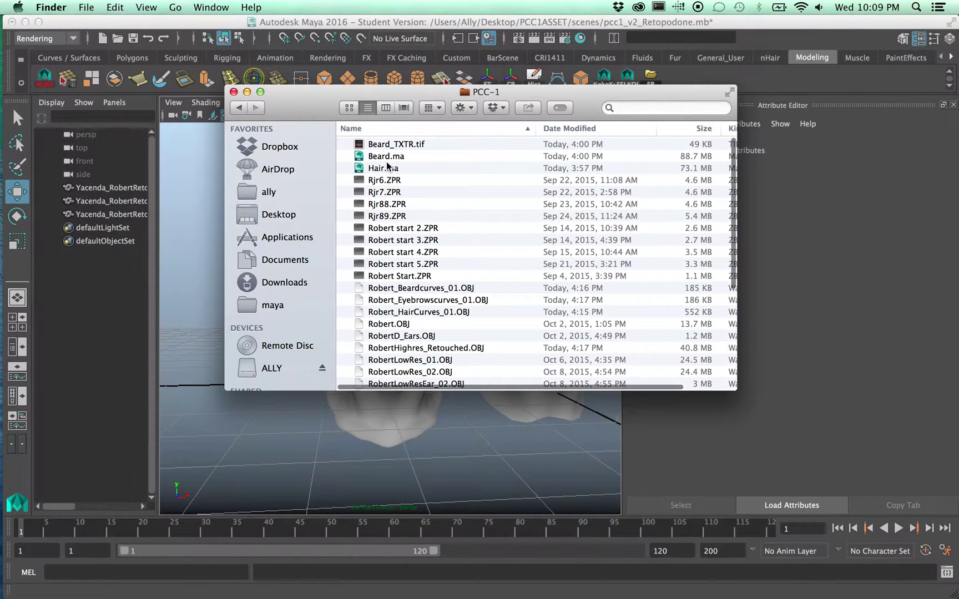
{"action": "double_click", "coordinate": [387, 167]}
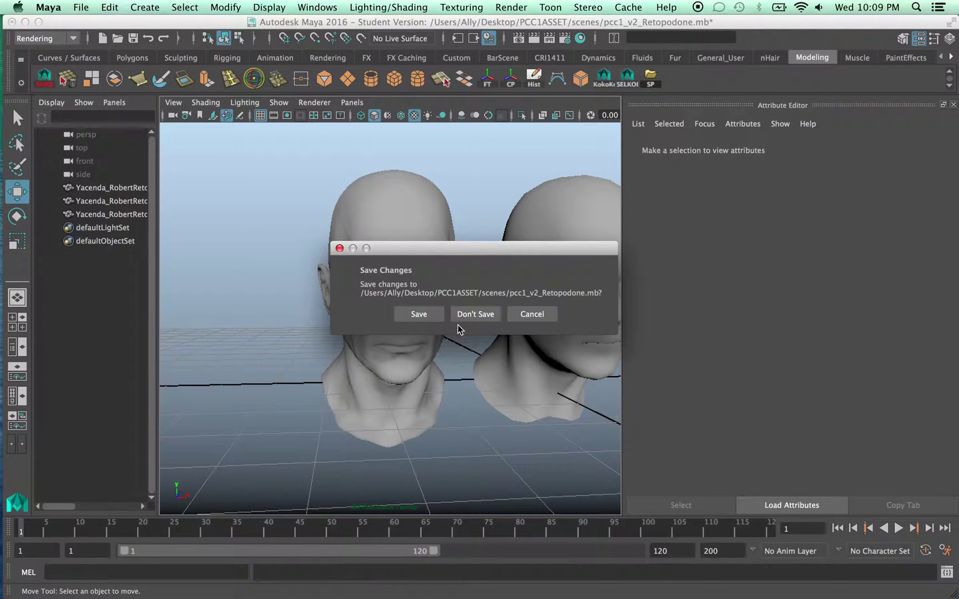
{"action": "left_click", "coordinate": [462, 320]}
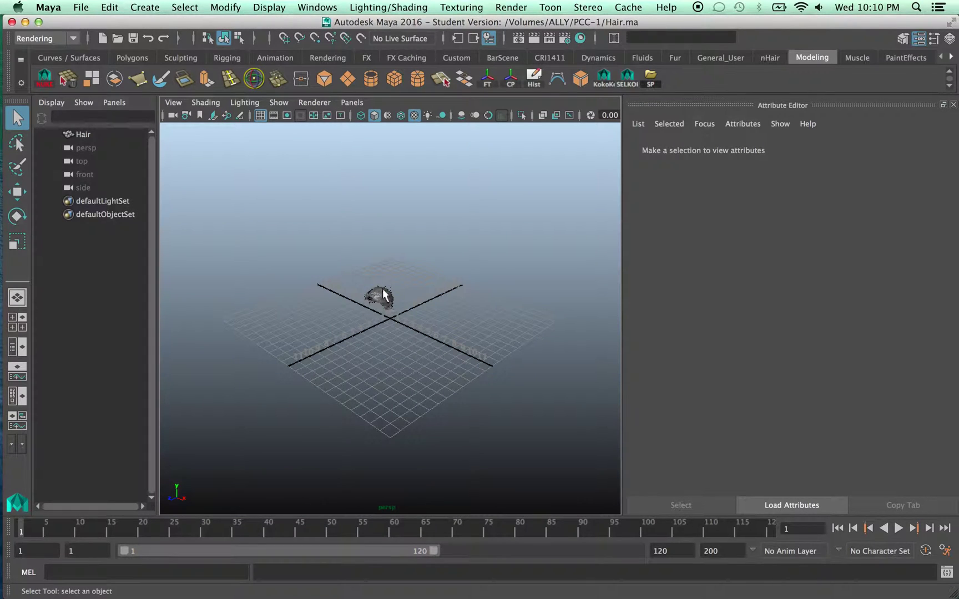
Frame the Hair mesh and examine its strands from the front, above and below
{"action": "left_click", "coordinate": [383, 297]}
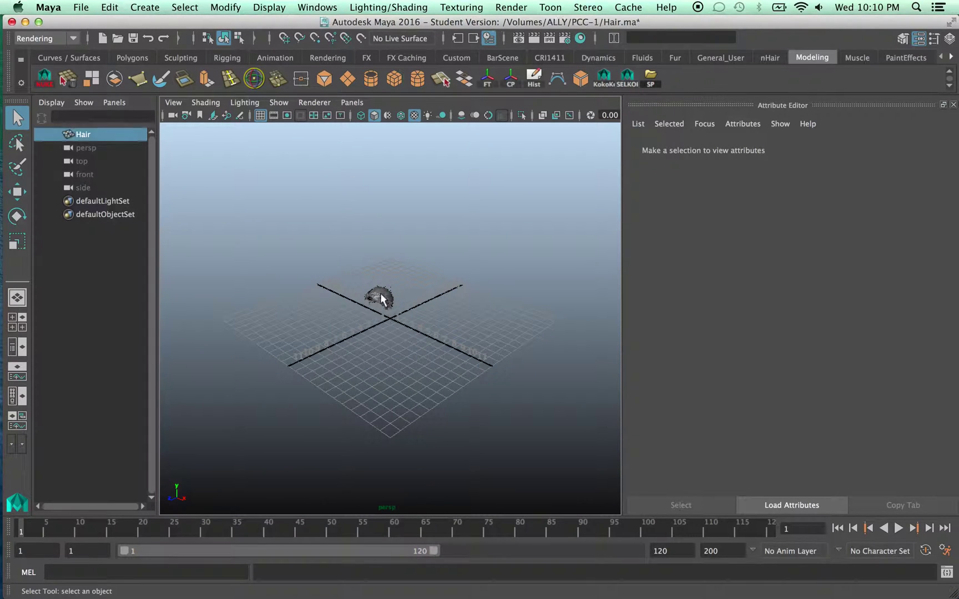
{"action": "key", "text": "f"}
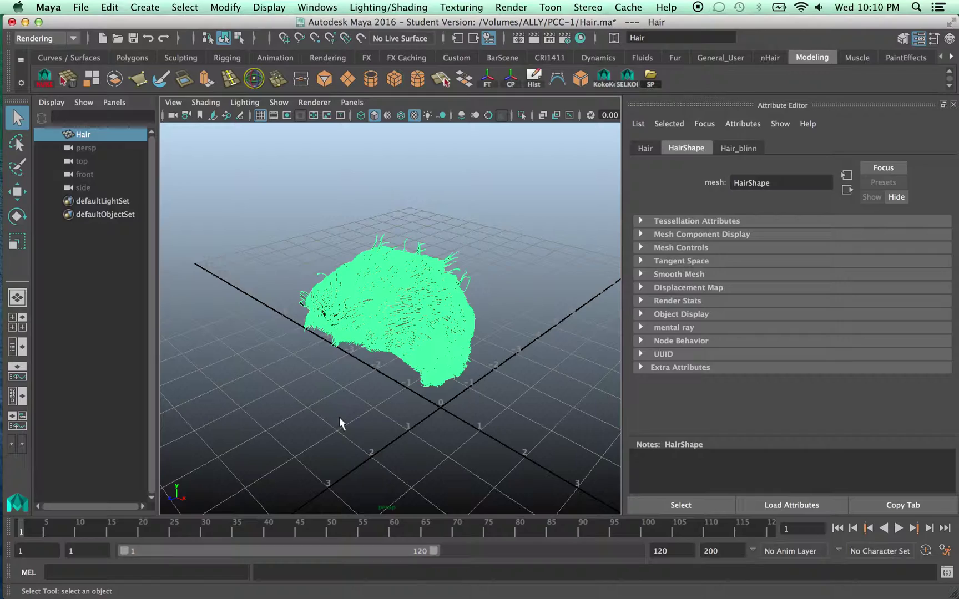
{"action": "left_click", "coordinate": [308, 380]}
{"action": "left_click_drag", "start_coordinate": [308, 381], "coordinate": [345, 373], "text": "alt"}
{"action": "key", "text": "f"}
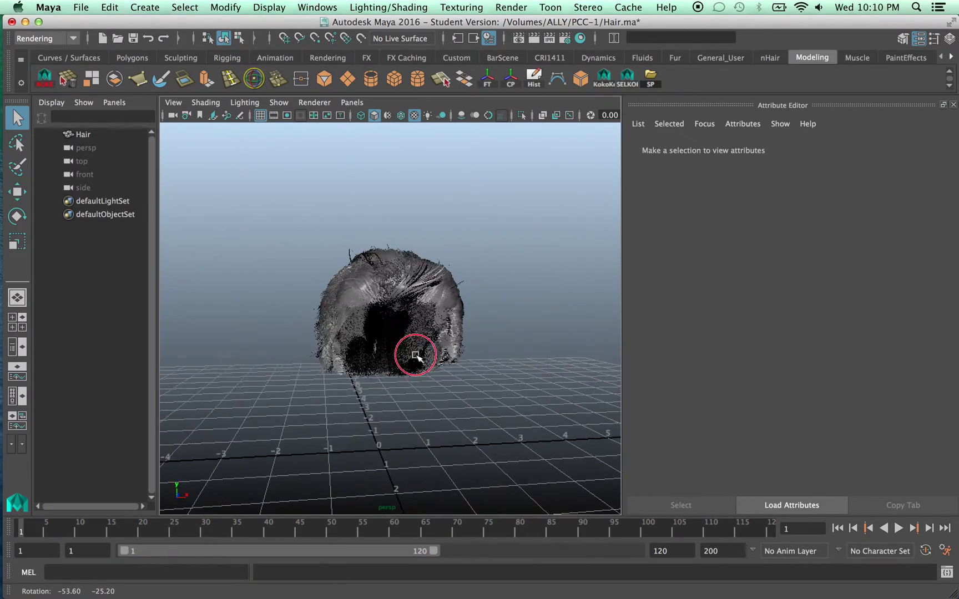
{"action": "left_click_drag", "start_coordinate": [420, 358], "coordinate": [401, 375], "text": "alt"}
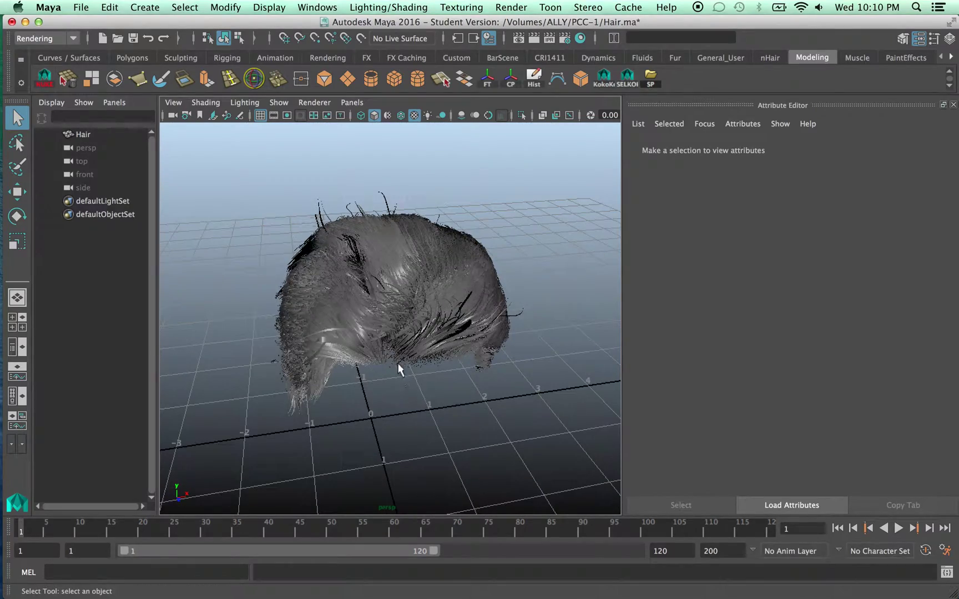
{"action": "left_click", "coordinate": [435, 352]}
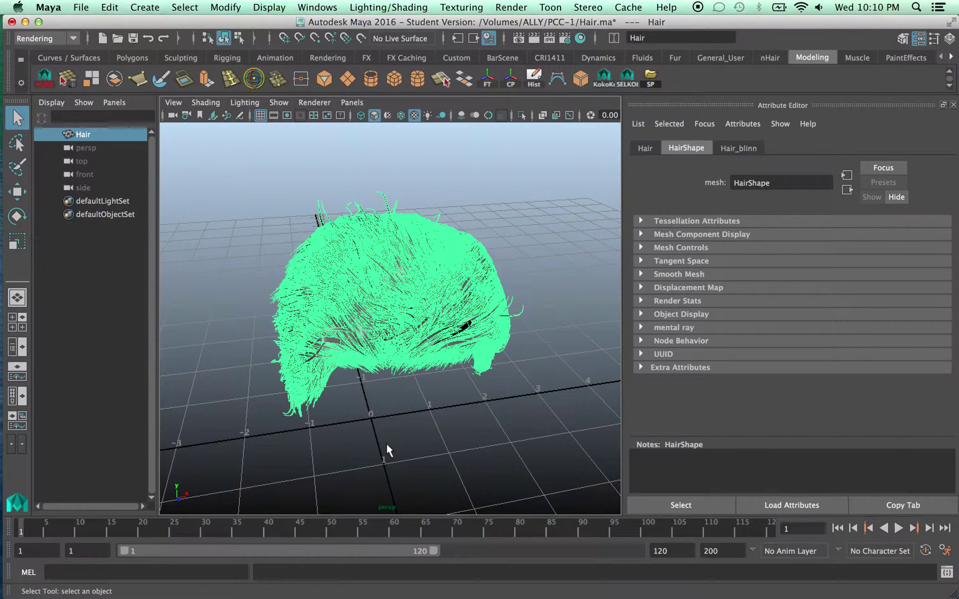
{"action": "left_click", "coordinate": [386, 445]}
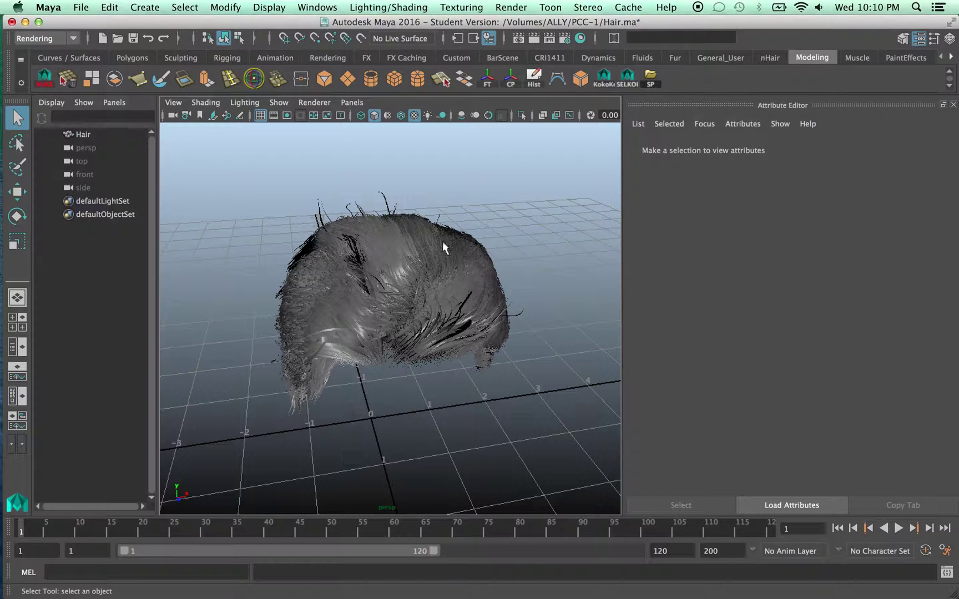
{"action": "left_click_drag", "start_coordinate": [438, 424], "coordinate": [442, 392], "text": "alt"}
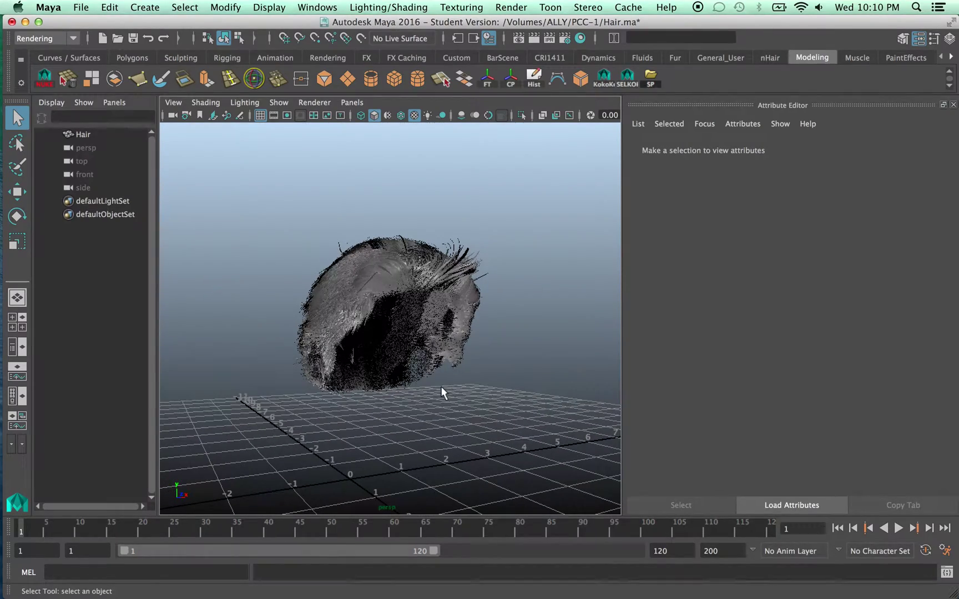
Clear the desktop by minimizing the Maya and browser windows and closing the PCC-1 folder window
{"action": "left_click", "coordinate": [25, 21]}
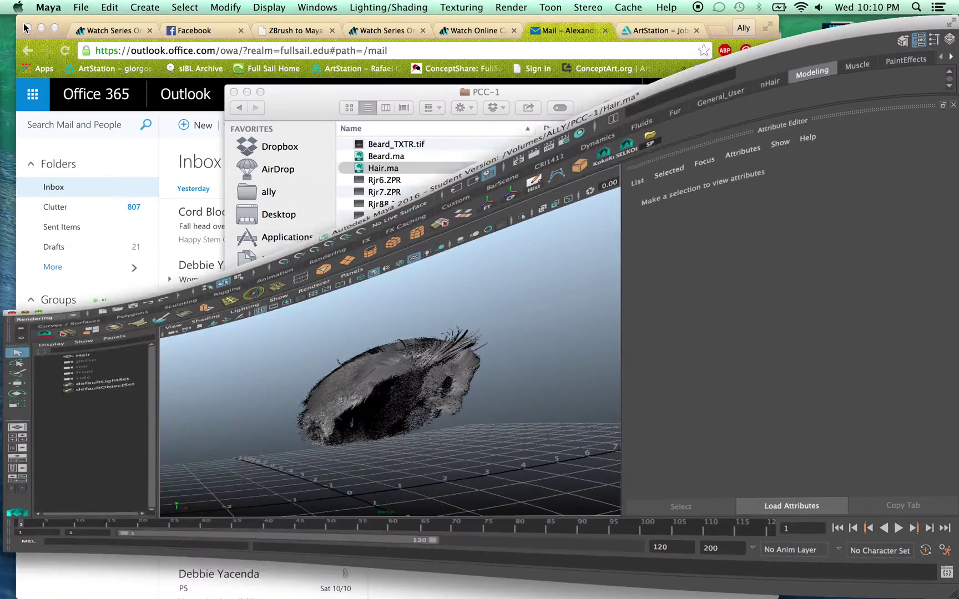
{"action": "left_click", "coordinate": [234, 92]}
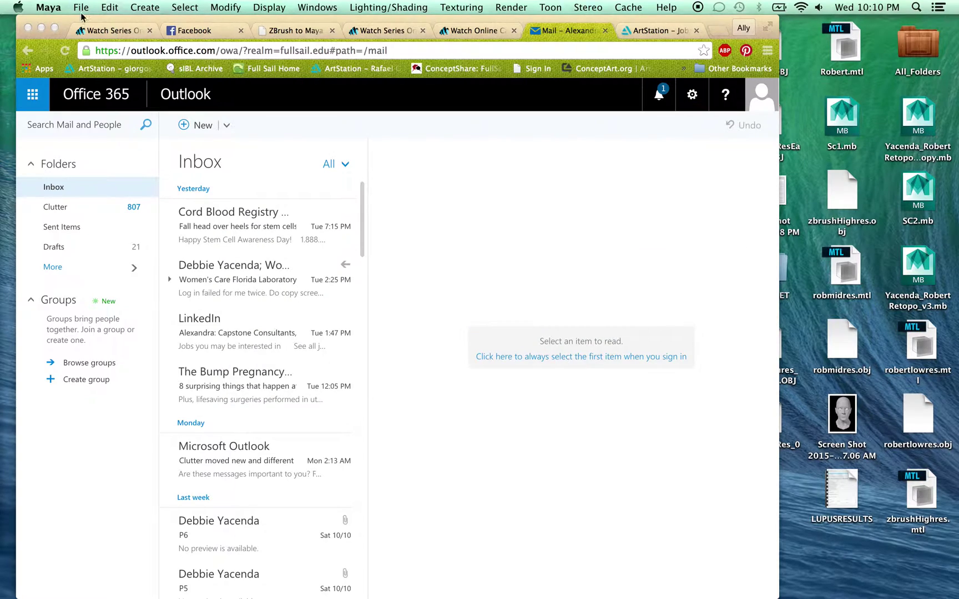
{"action": "left_click", "coordinate": [40, 28]}
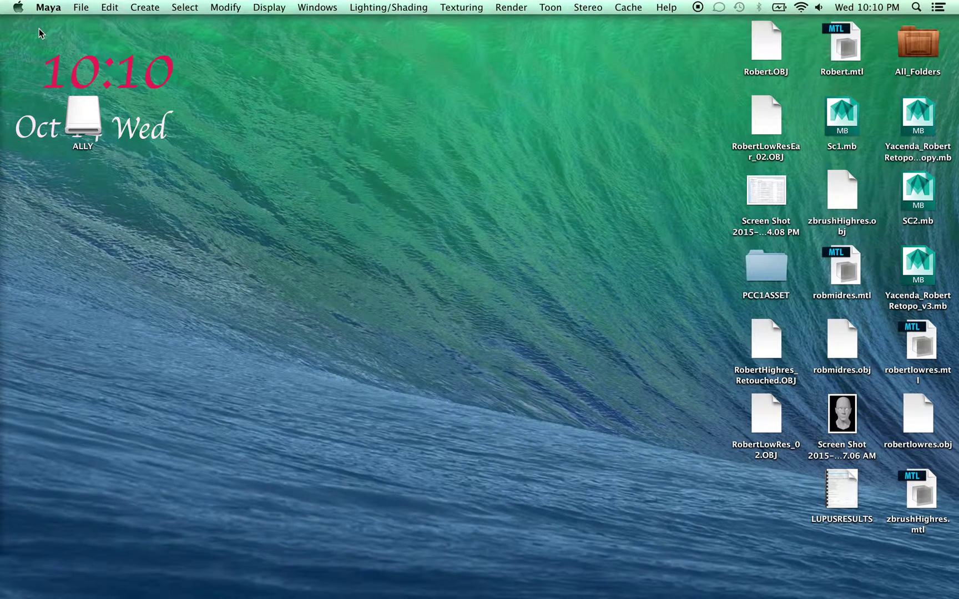
Eject the external drive from the desktop
{"action": "mouse_move", "coordinate": [1, 74]}
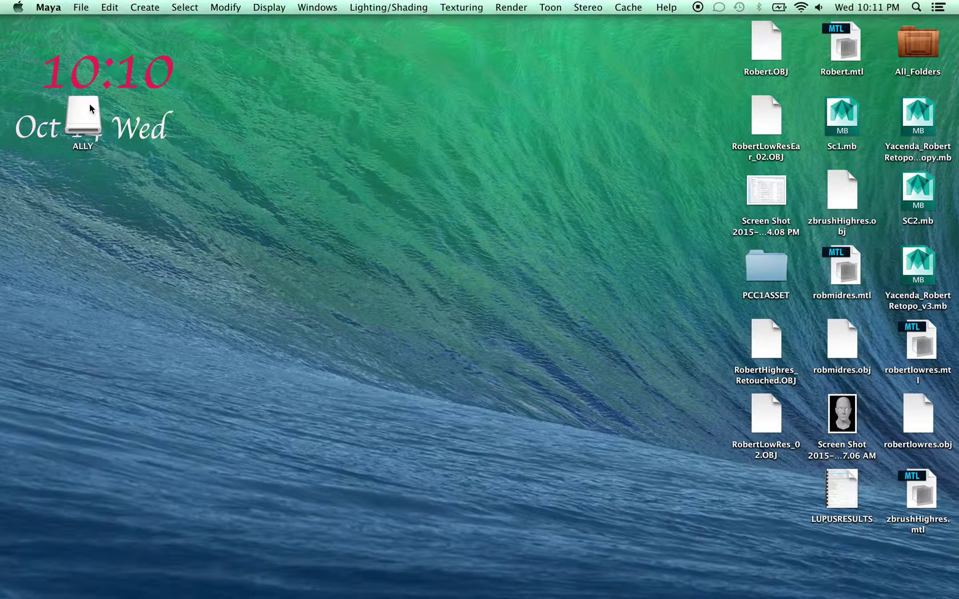
{"action": "left_click", "coordinate": [90, 125]}
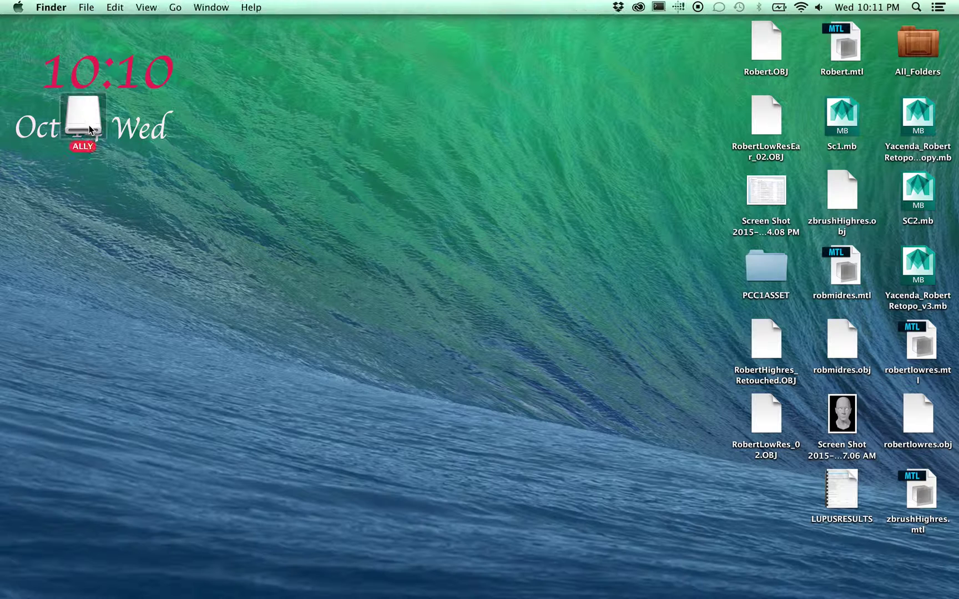
{"action": "right_click", "coordinate": [90, 124]}
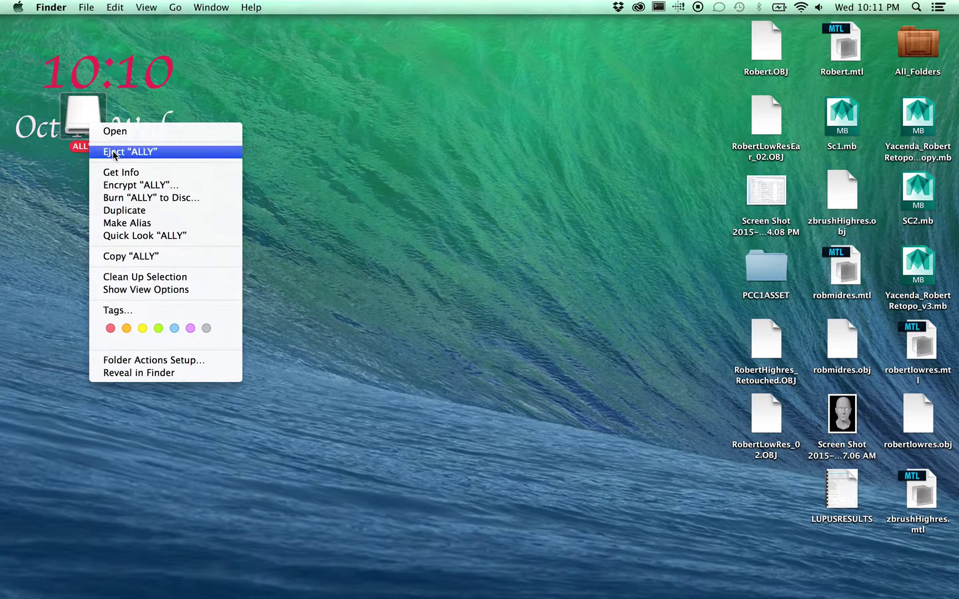
{"action": "left_click", "coordinate": [112, 150]}
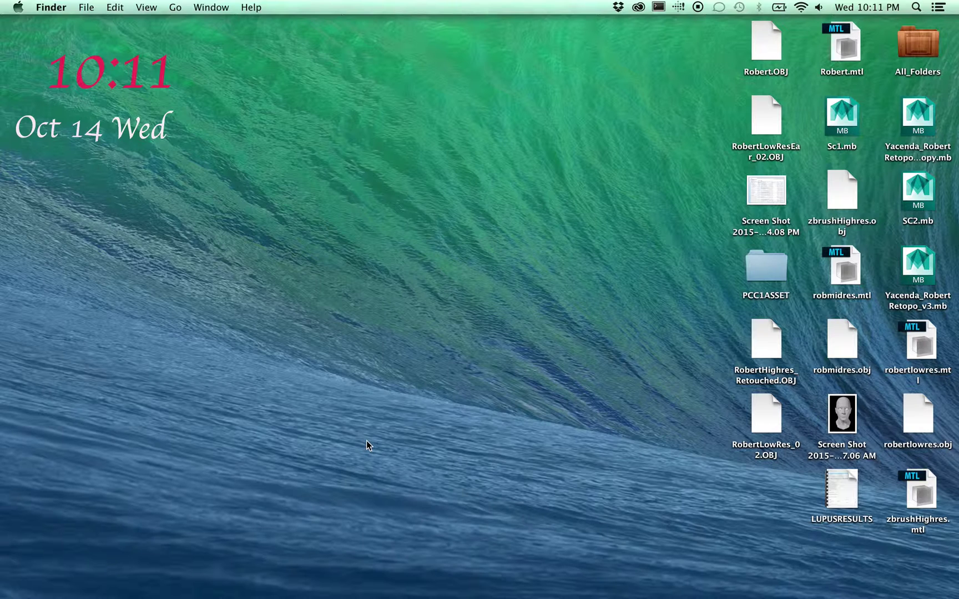
Preview the head render screenshot on the desktop, examine it, then close the preview and clear the selection
{"action": "left_click", "coordinate": [855, 418]}
{"action": "key", "text": "space"}
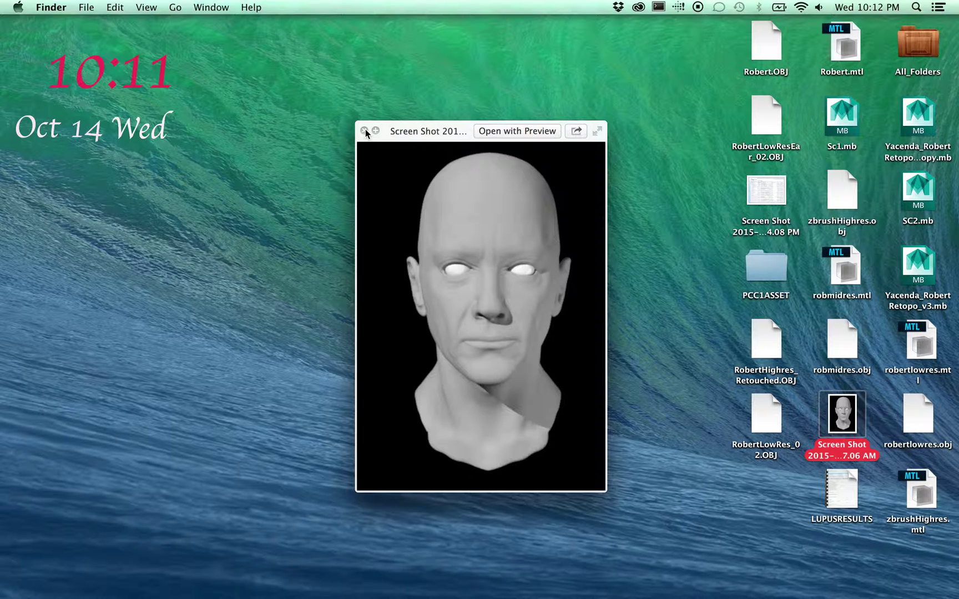
{"action": "left_click", "coordinate": [364, 130]}
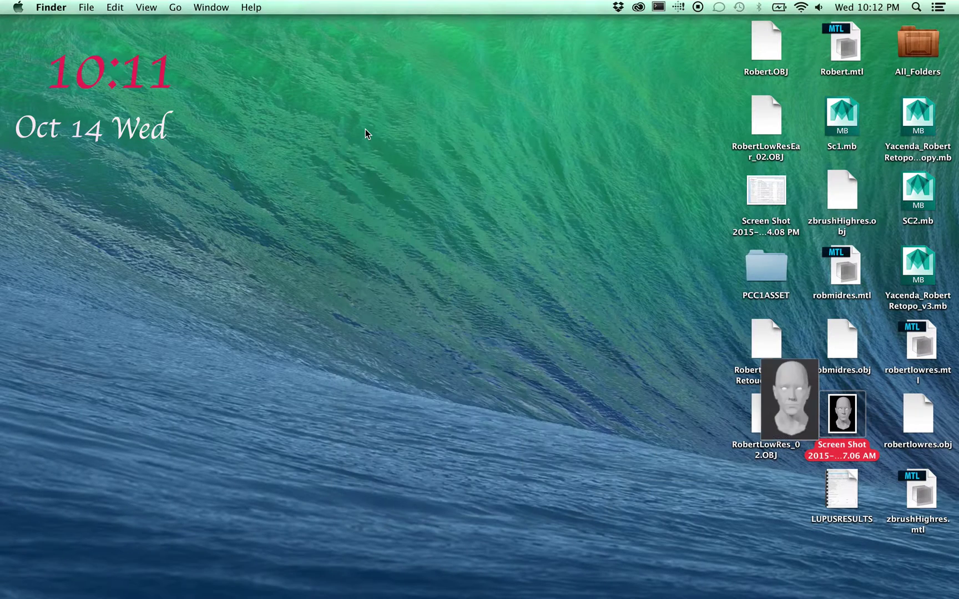
{"action": "left_click", "coordinate": [215, 217]}
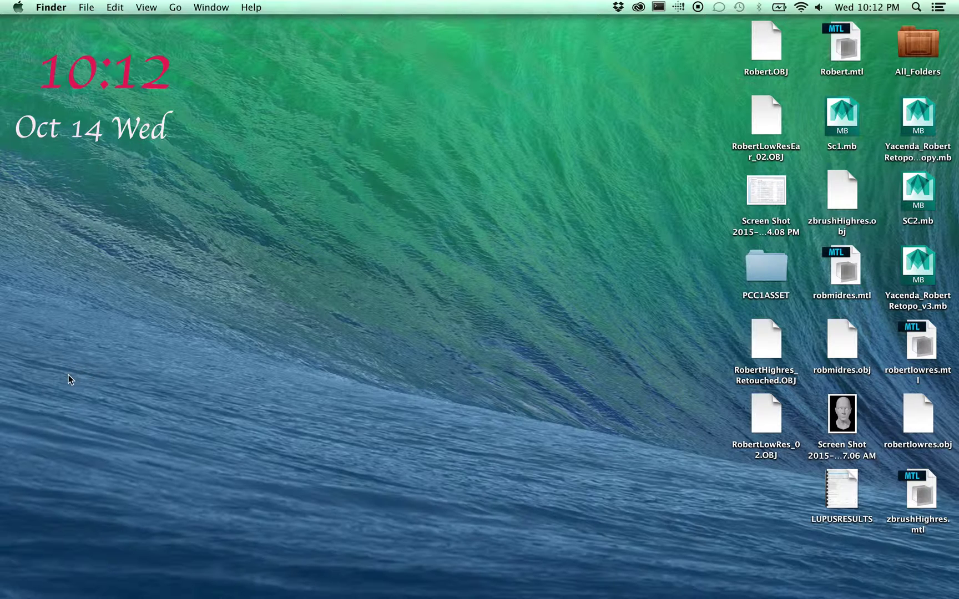
Restore the minimized Maya window with the Hair.ma scene and start closing it
{"action": "left_click", "coordinate": [11, 506]}
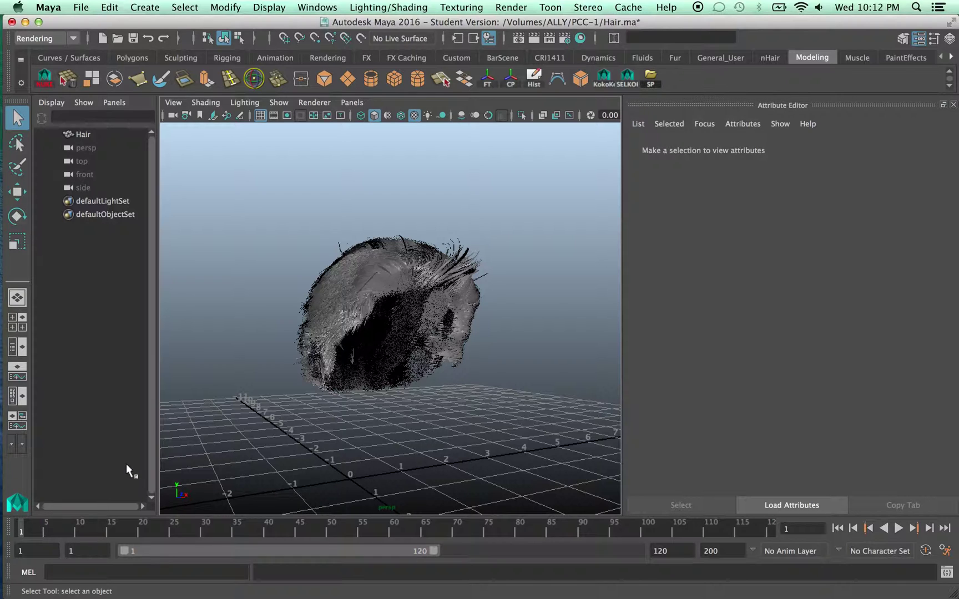
{"action": "left_click", "coordinate": [12, 22]}
{"action": "mouse_move", "coordinate": [4, 464]}
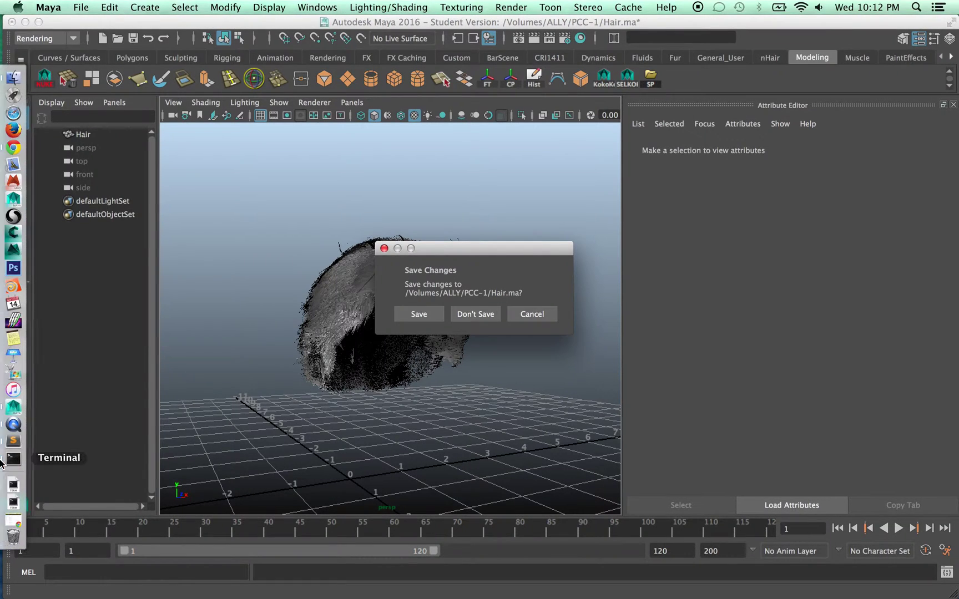
{"action": "right_click", "coordinate": [17, 425]}
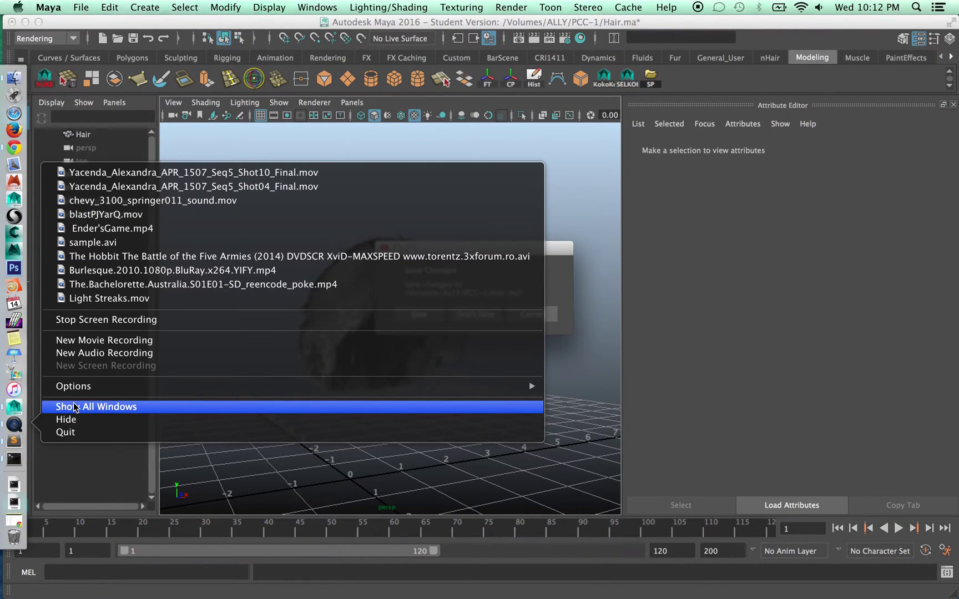